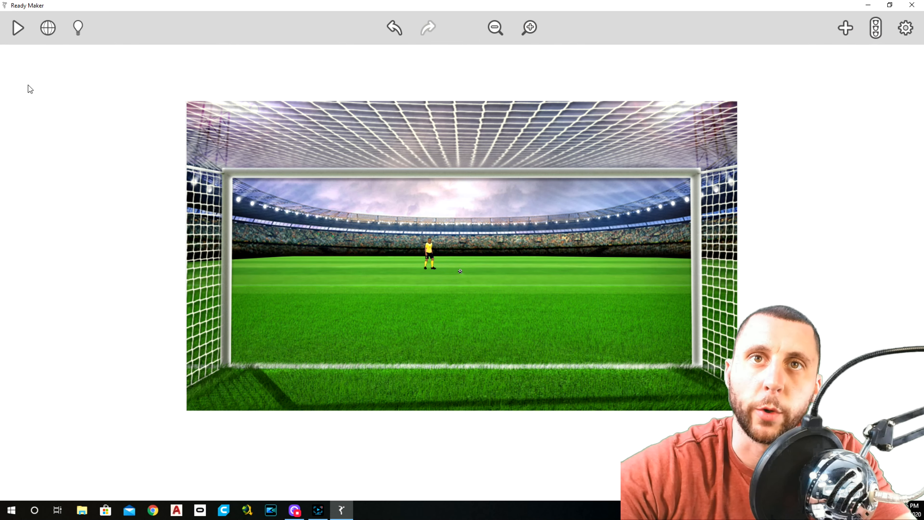
Step: Reveal the Ball from the scene hierarchy, inspect its appearance settings, and check which object is the Opponent beside it
click(48, 29)
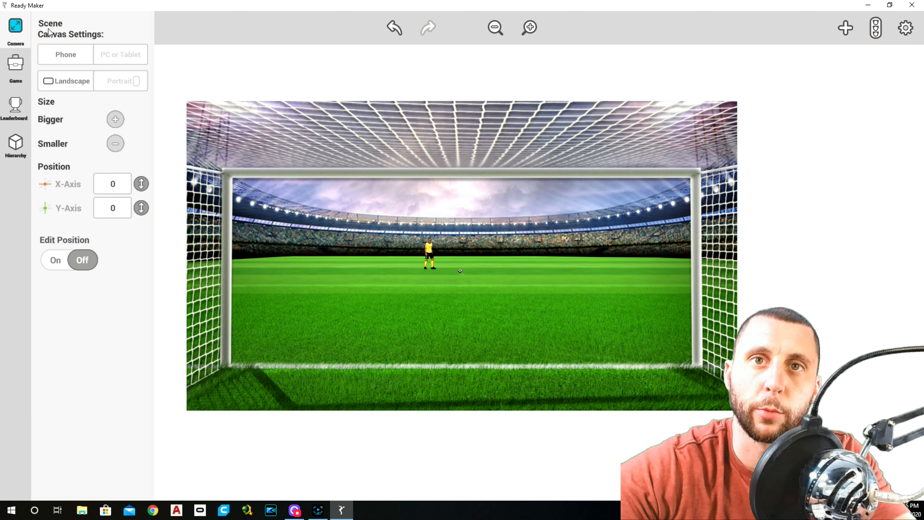
click(15, 143)
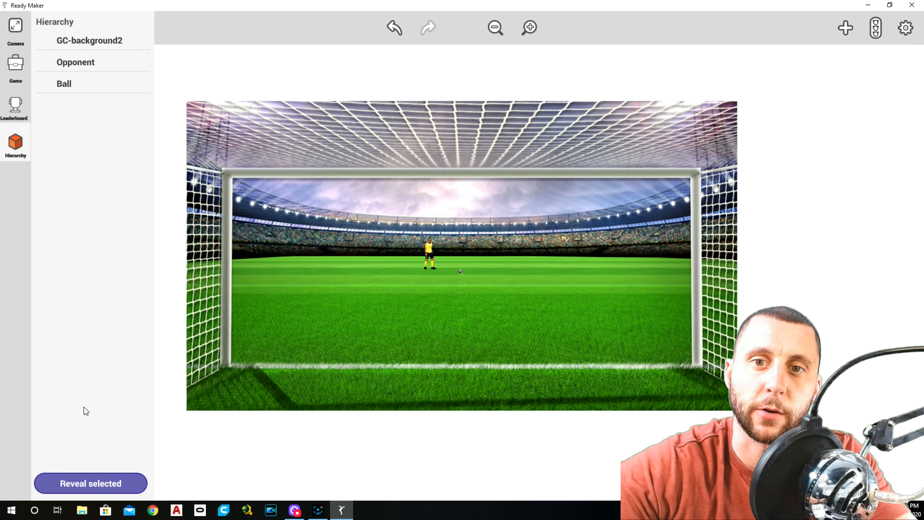
click(88, 84)
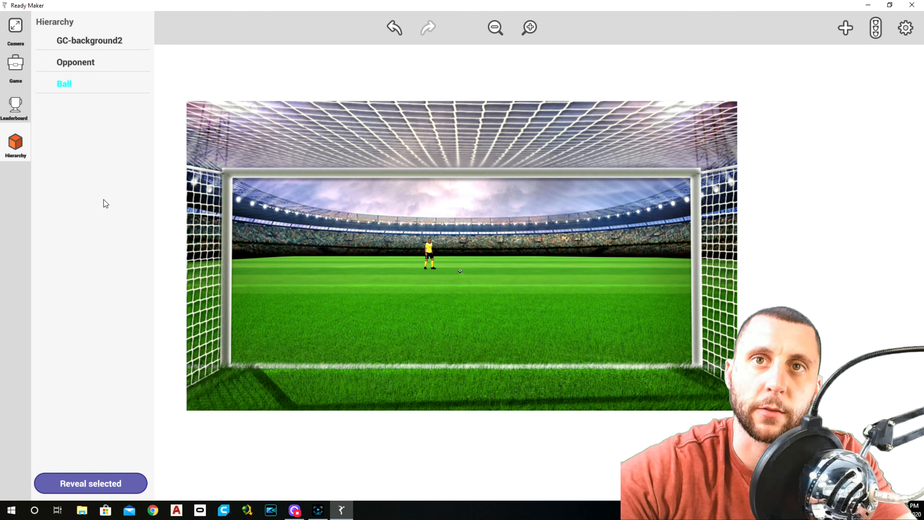
click(125, 483)
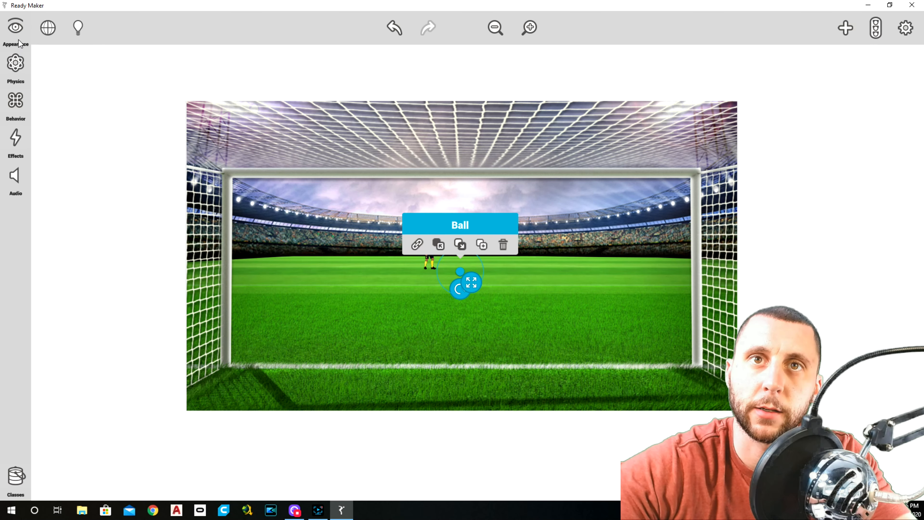
click(16, 27)
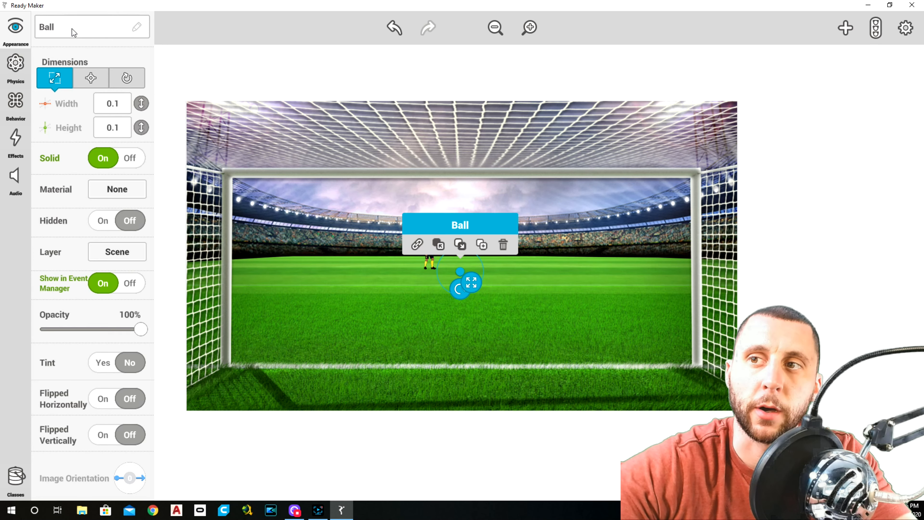
click(198, 62)
click(426, 268)
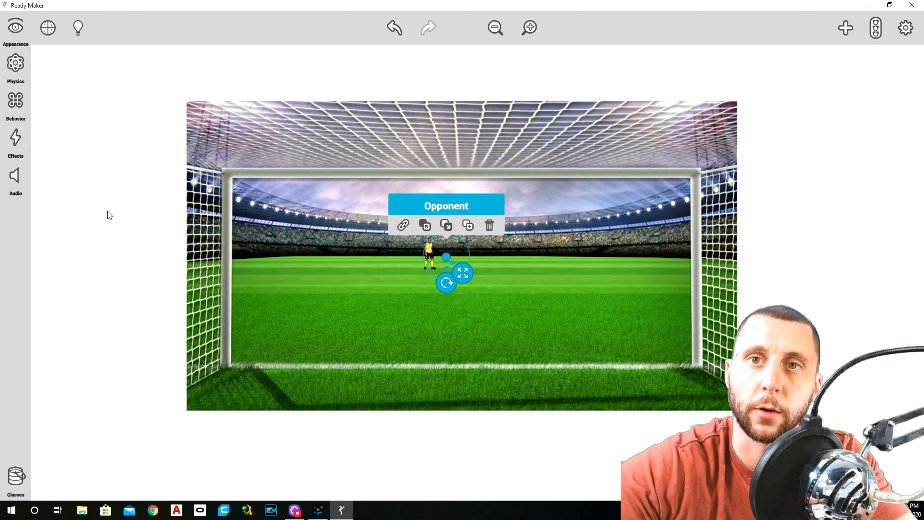
click(104, 153)
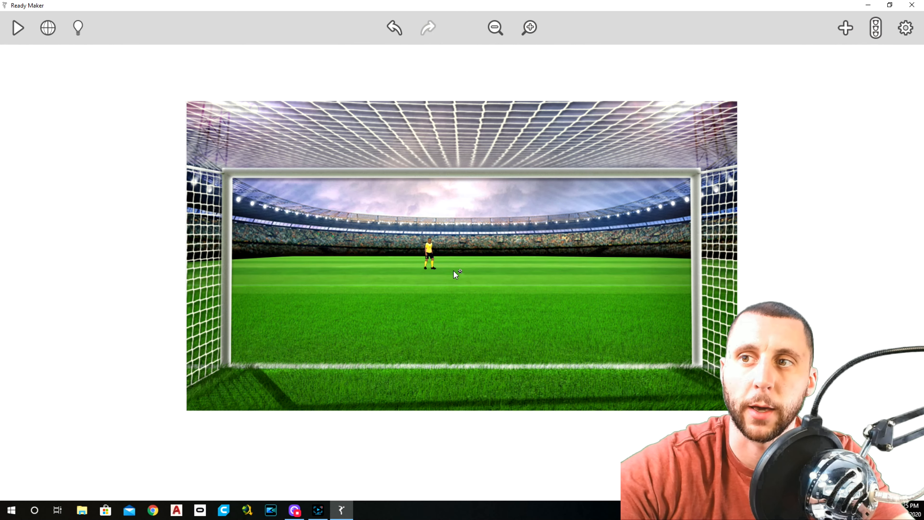
Step: Deactivate the Gif behavior on the Ball, selecting it through the hierarchy, and briefly test-play the scene
click(18, 28)
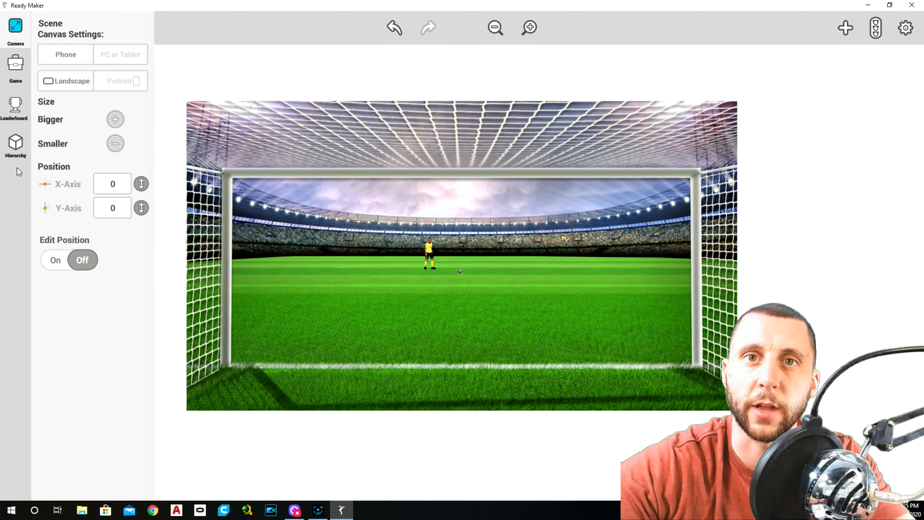
click(15, 144)
click(67, 91)
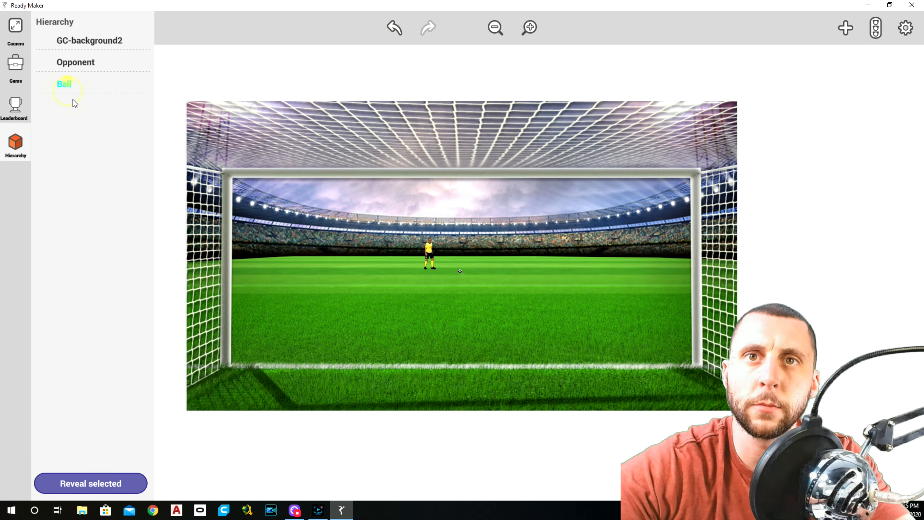
click(102, 464)
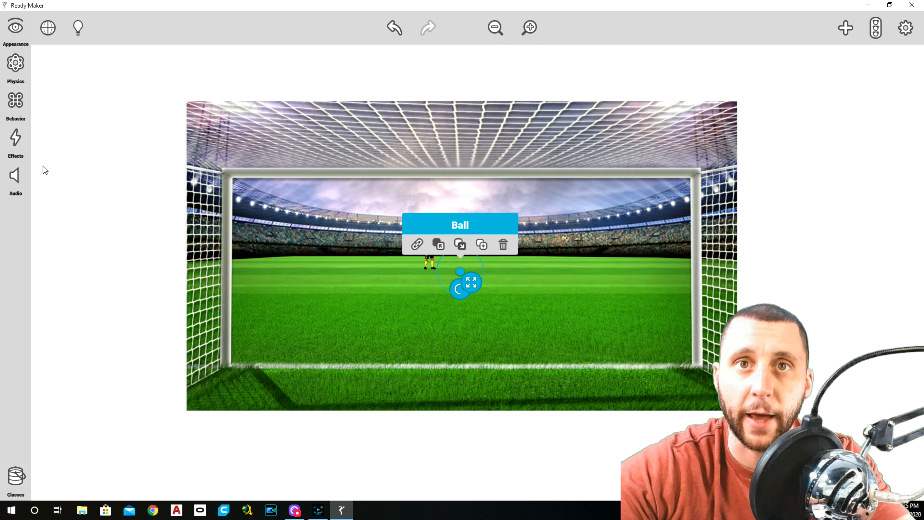
click(15, 101)
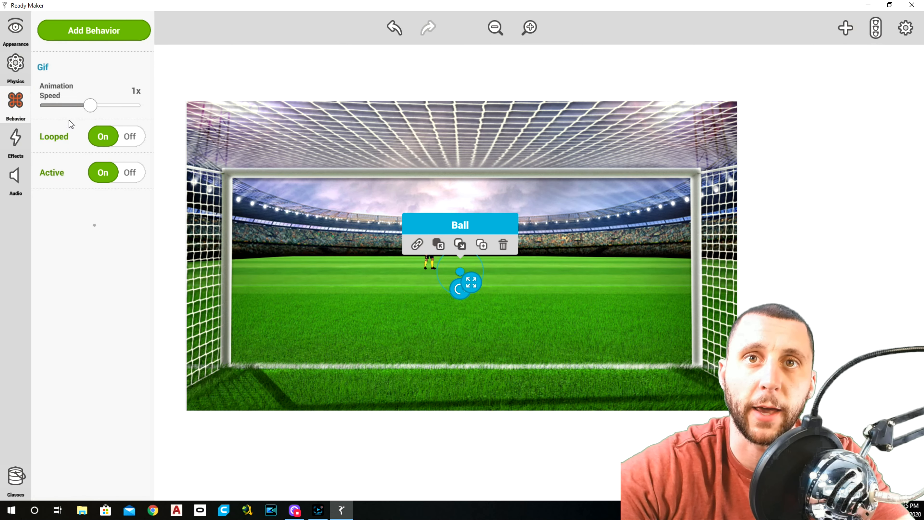
click(133, 172)
click(208, 74)
click(20, 28)
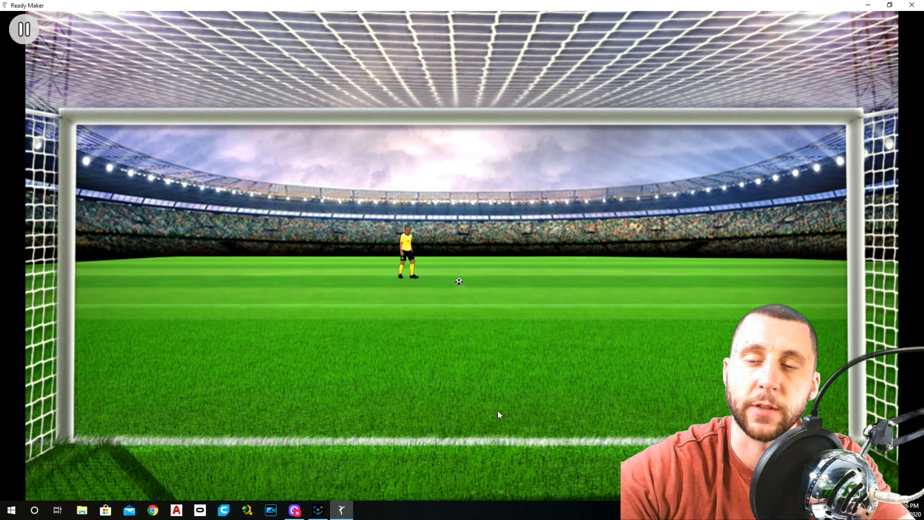
click(26, 29)
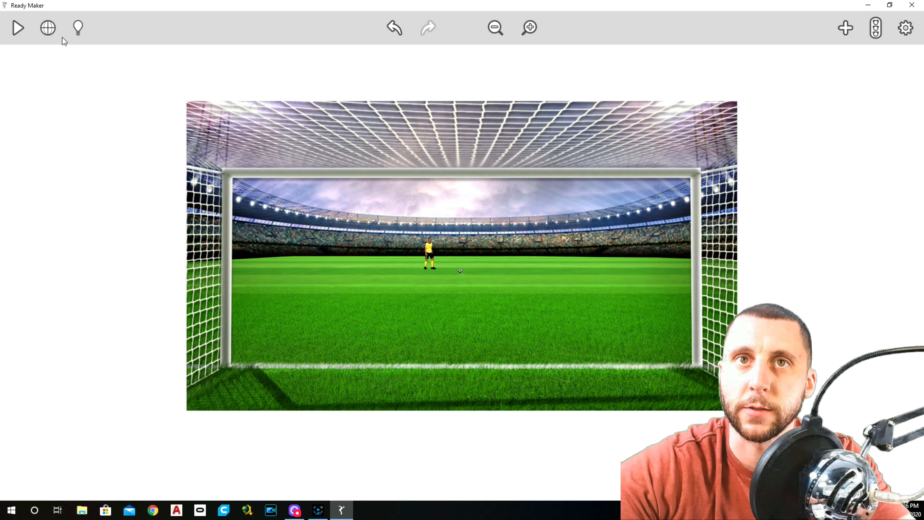
Step: Create a game variable of type Number named Ball Size
click(51, 24)
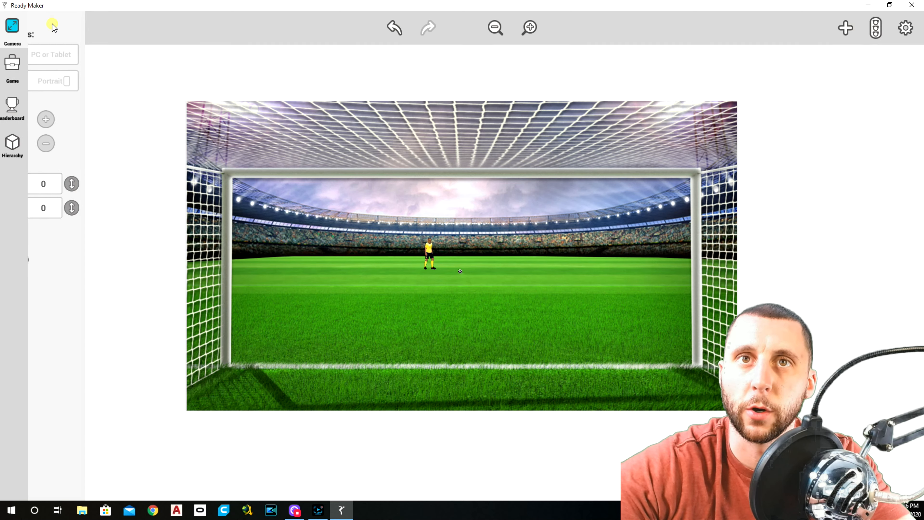
click(14, 65)
click(89, 28)
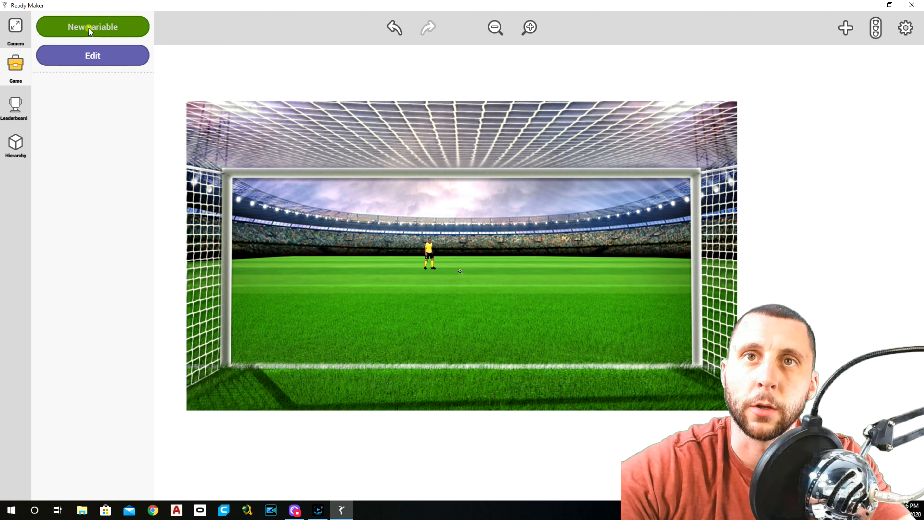
click(97, 83)
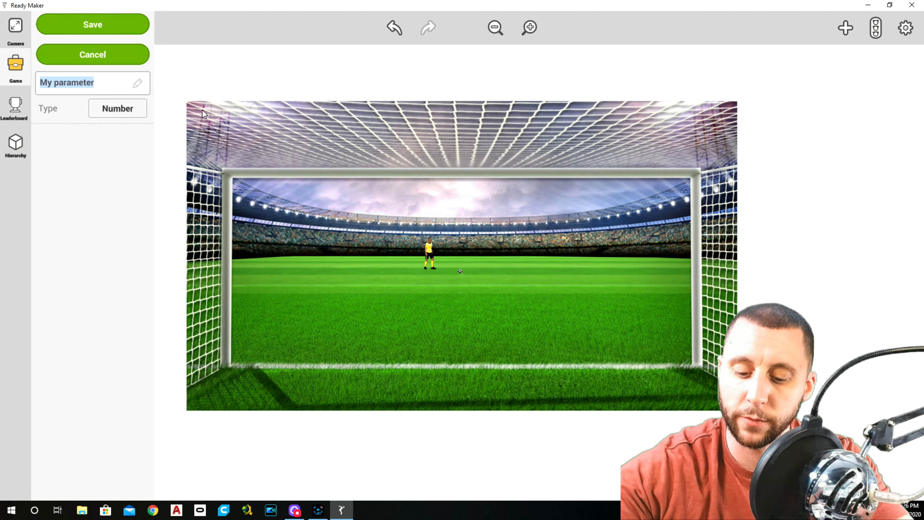
text(Ball Size)
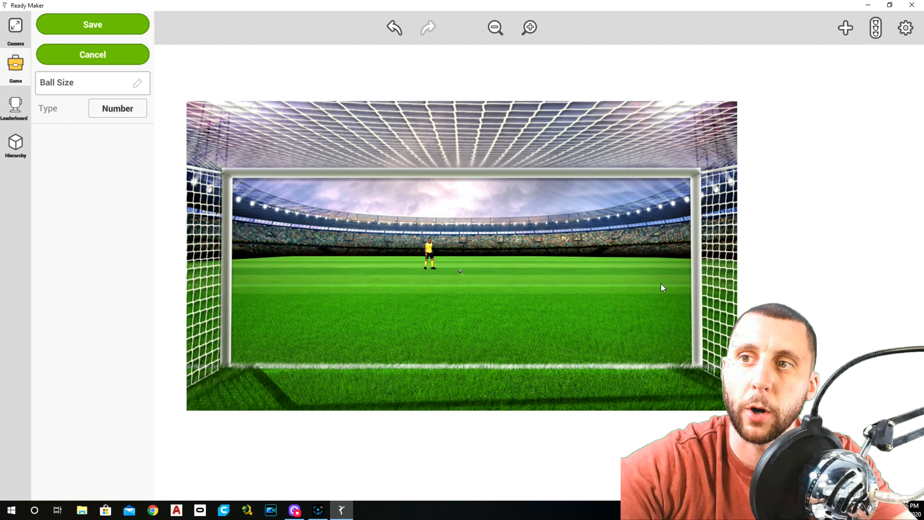
click(109, 25)
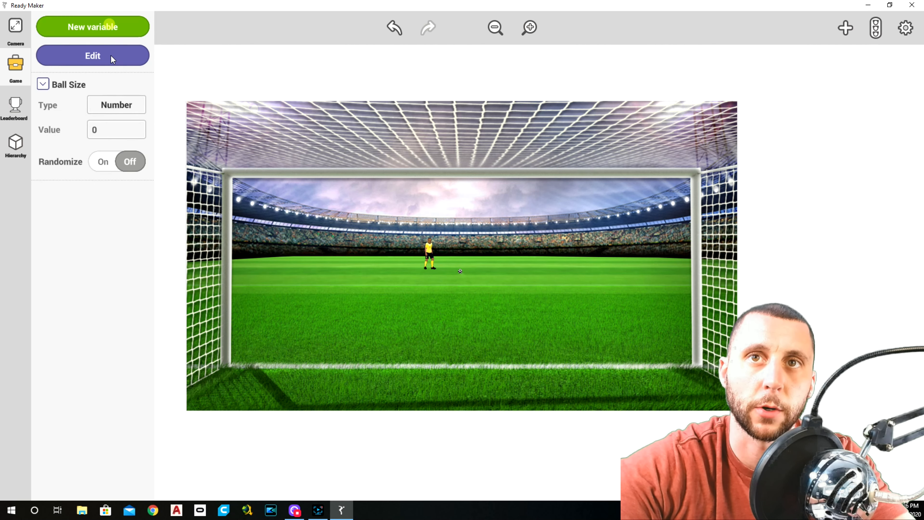
Step: Add a Number variable named Ball Speed with value 1 and set the Ball Size value to 40
click(91, 24)
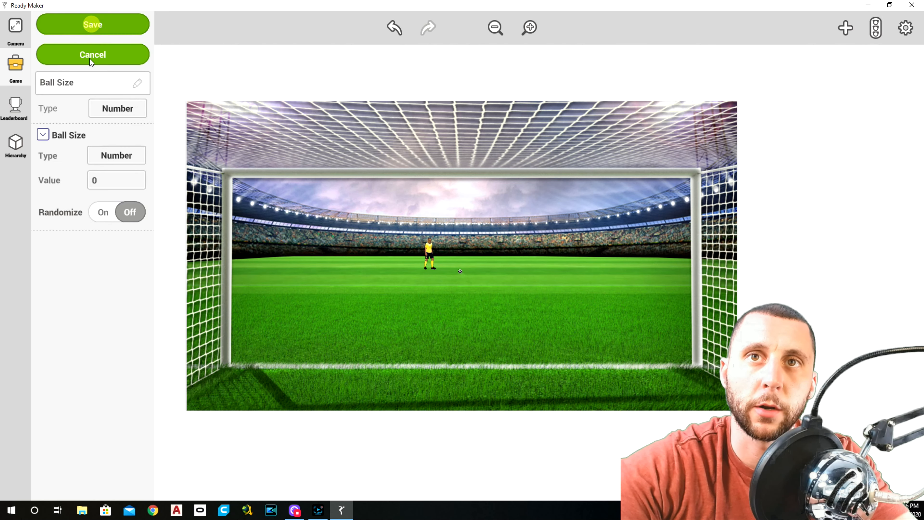
click(82, 82)
click(59, 83)
drag(59, 83, 100, 85)
text(Speed)
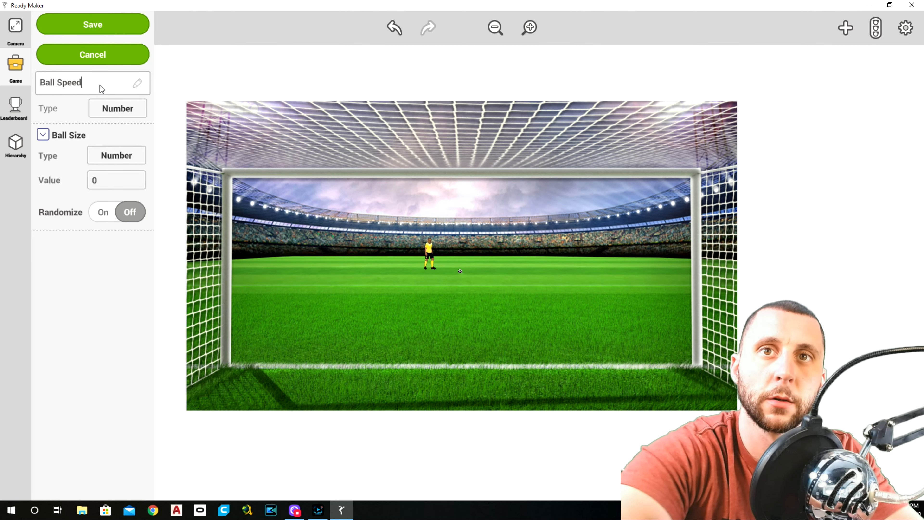
click(107, 25)
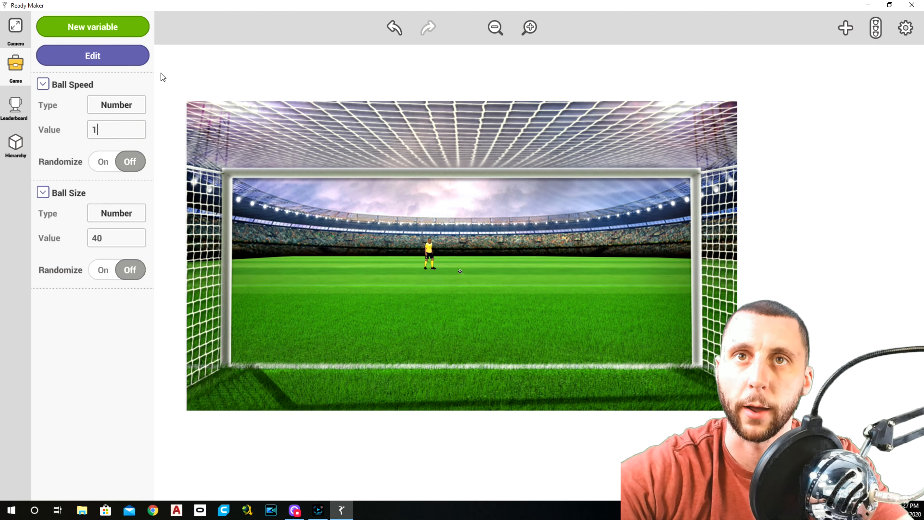
click(185, 64)
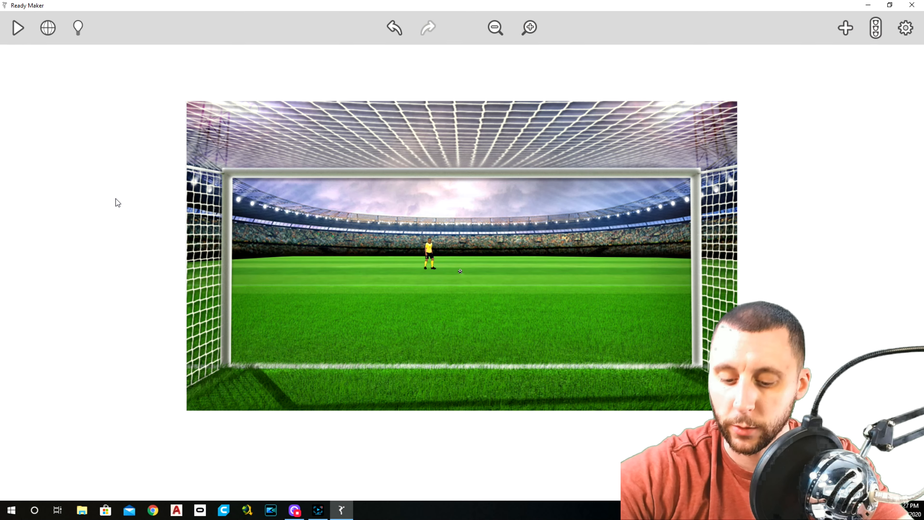
Step: Place the uploaded GOAL!!!, GOOD, GREAT and EXCELLENT images in a column outside the background's right edge
click(845, 28)
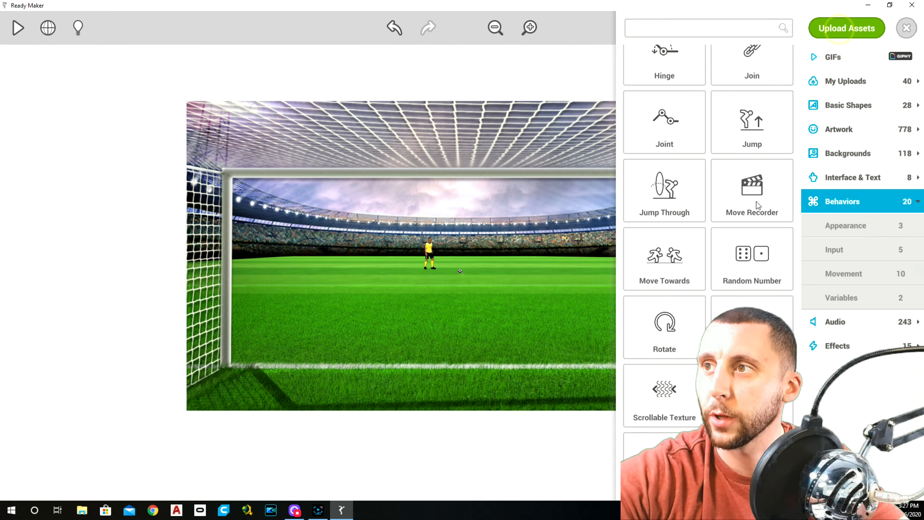
click(845, 80)
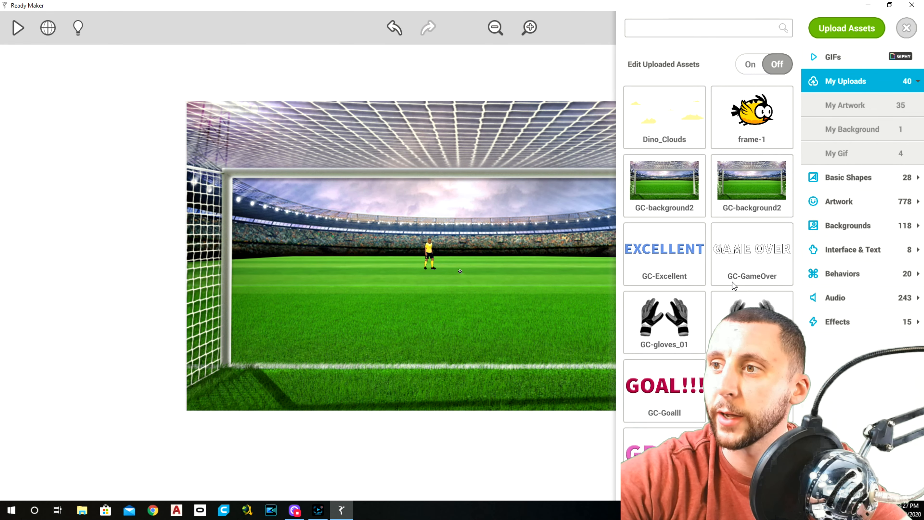
drag(663, 391, 830, 123)
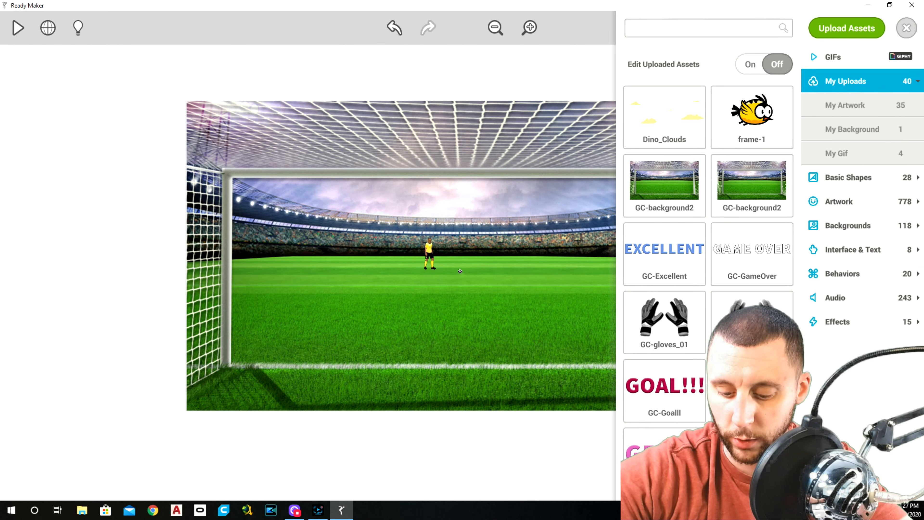
drag(752, 385, 814, 165)
scroll(809, 252, down, 1)
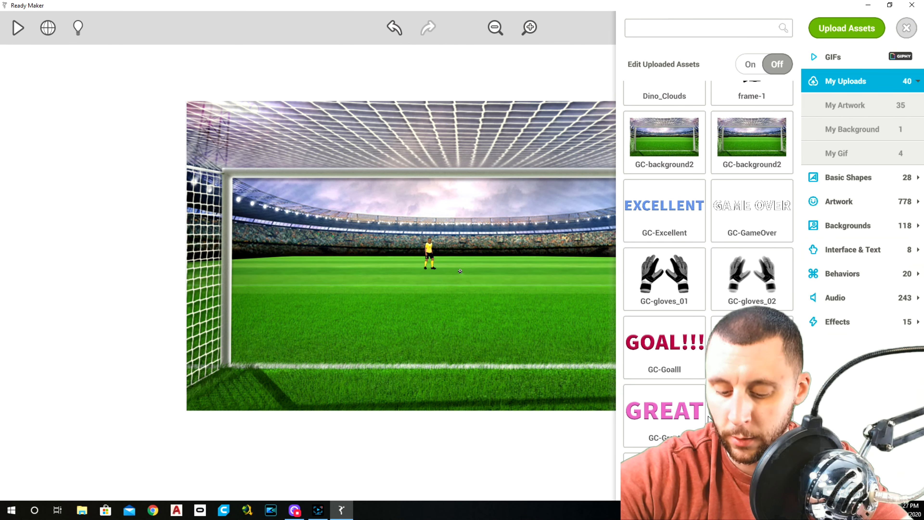
drag(668, 420, 816, 232)
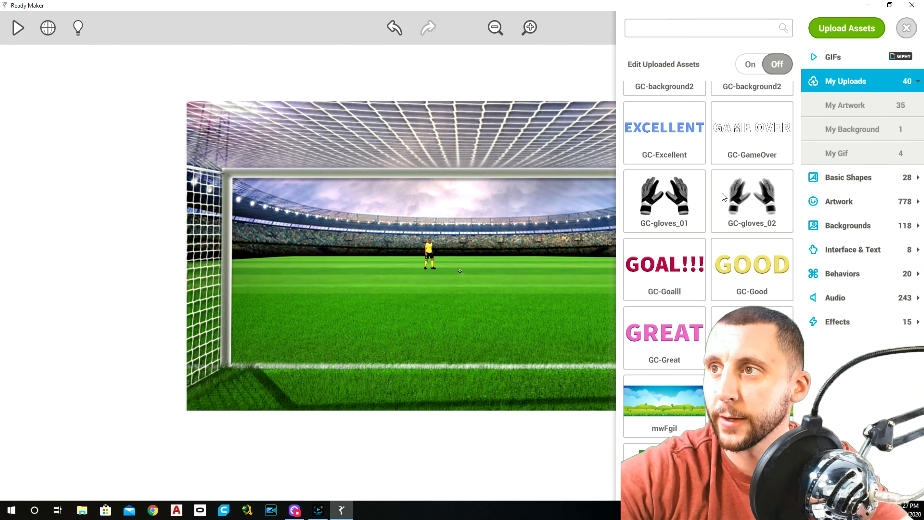
drag(668, 129, 771, 275)
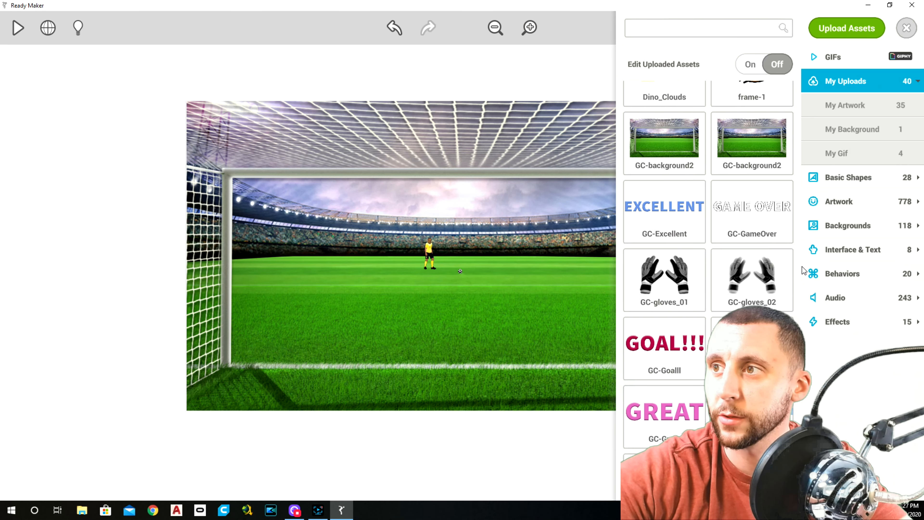
click(906, 29)
Step: Move the EXCELLENT image down and right so it sits clear of the background, below GREAT
click(806, 260)
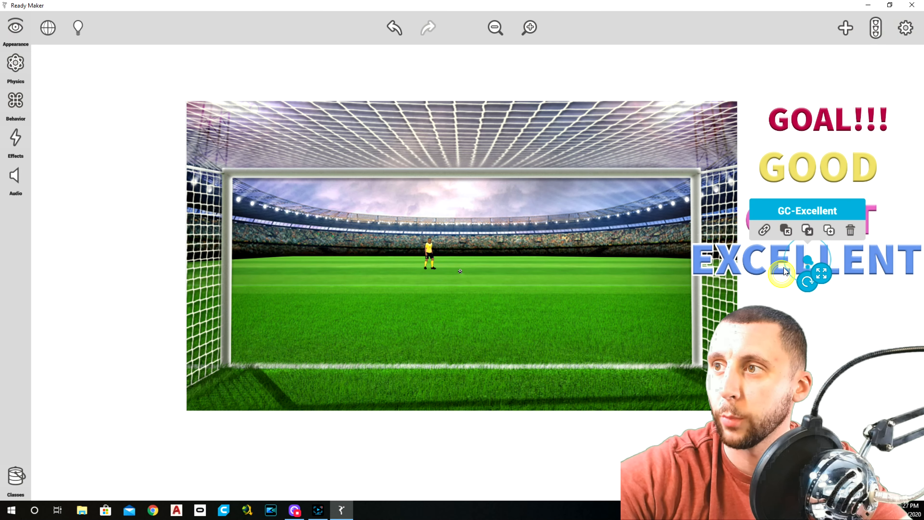
drag(808, 261, 863, 280)
click(830, 343)
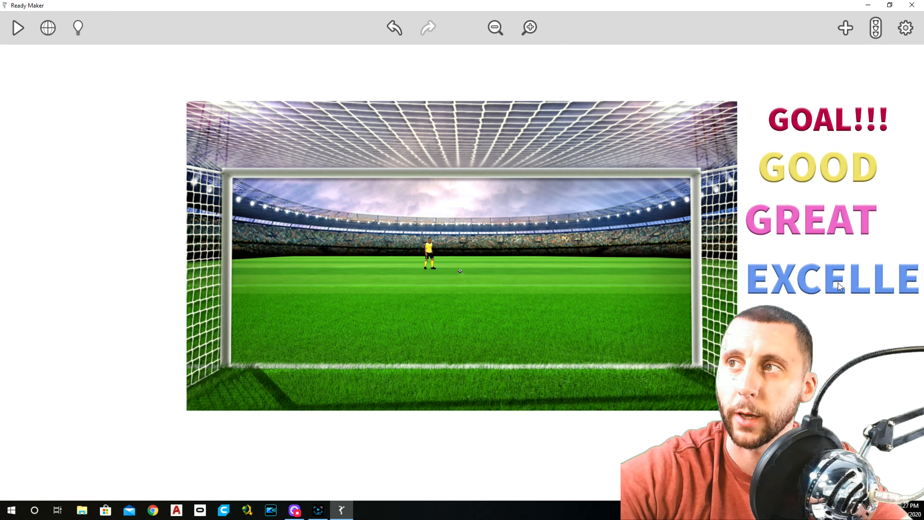
Step: Turn off the Solid property for the GOAL!!! and GOOD images
click(813, 129)
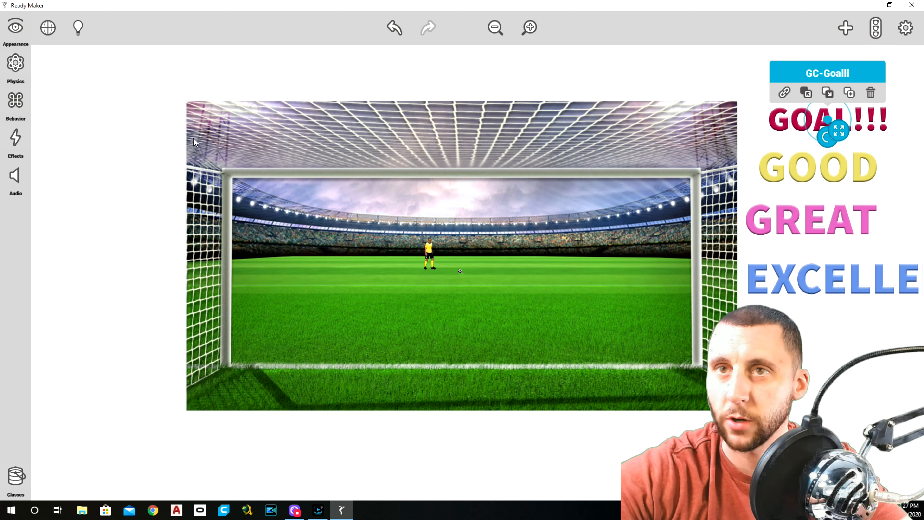
click(15, 29)
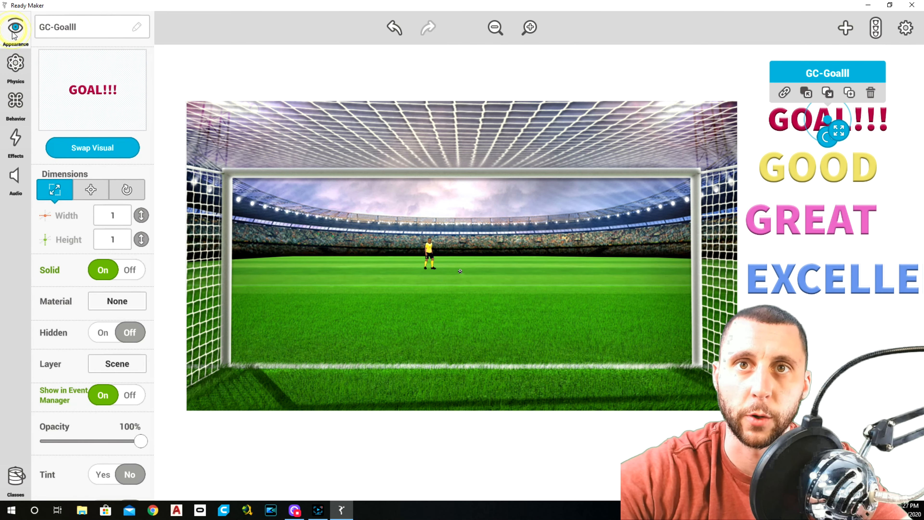
click(130, 273)
click(815, 174)
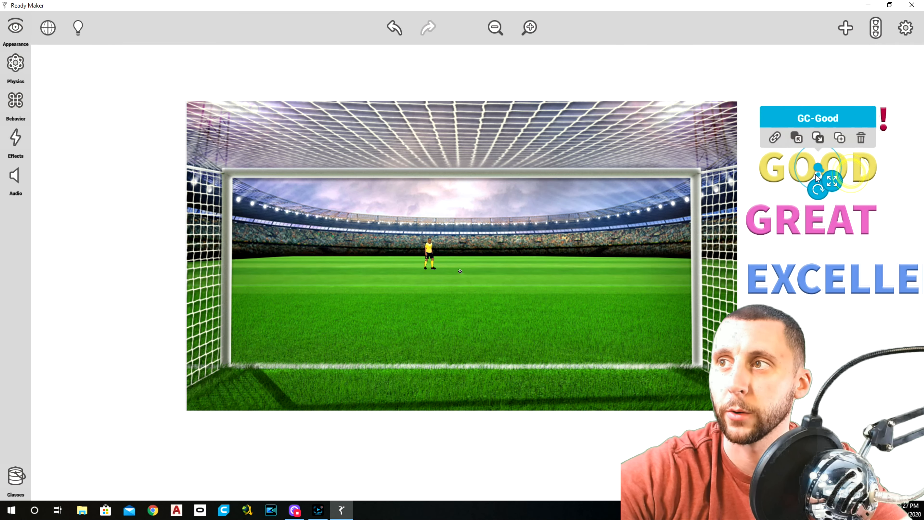
click(15, 28)
click(134, 272)
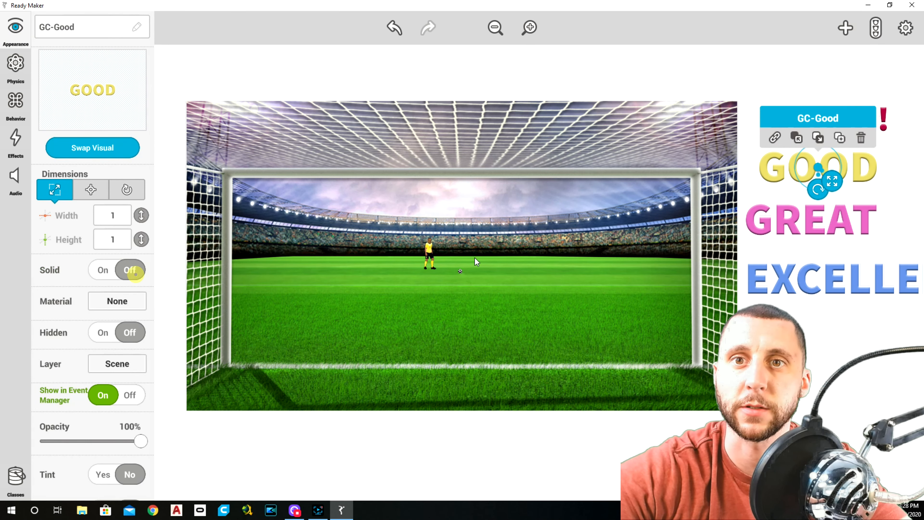
Step: Turn off the Solid property for the GREAT and EXCELLENT images
click(812, 219)
click(15, 28)
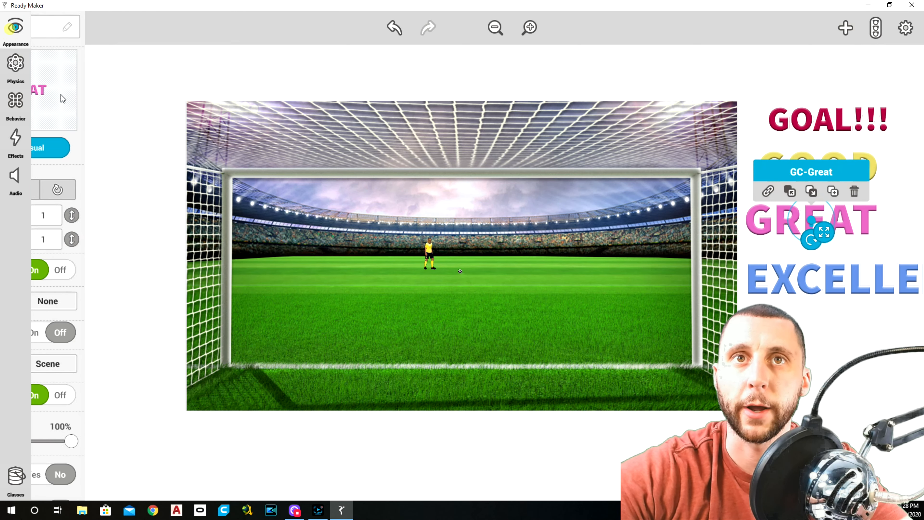
click(129, 269)
click(833, 299)
click(15, 28)
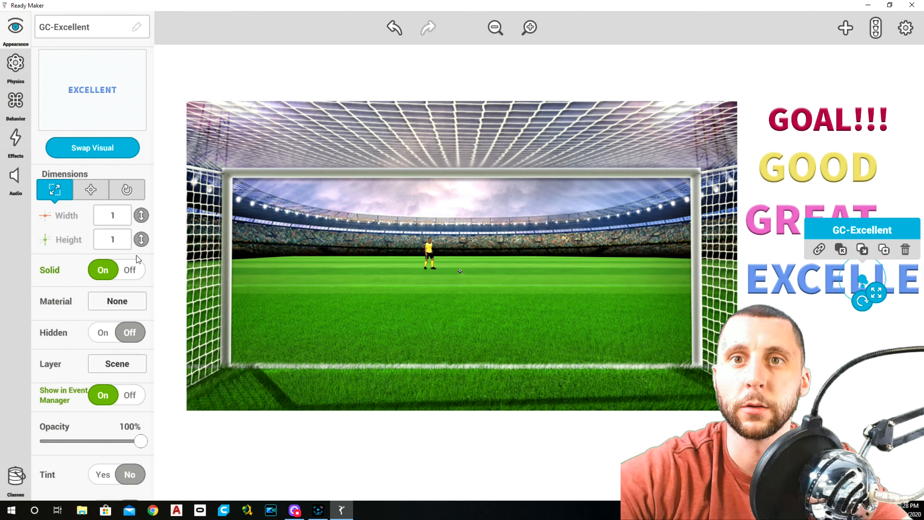
click(129, 270)
click(277, 64)
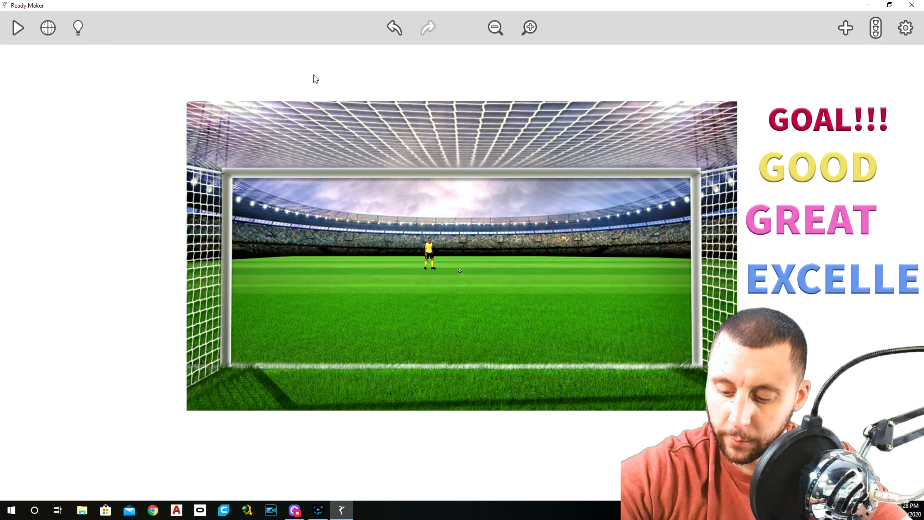
Step: Create a new class named Texts from the GOAL!!! image and save it
click(822, 120)
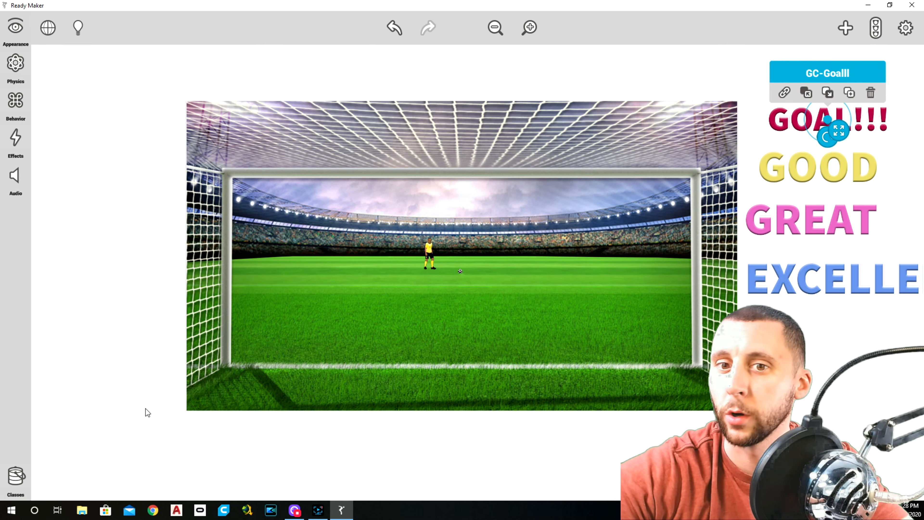
click(22, 478)
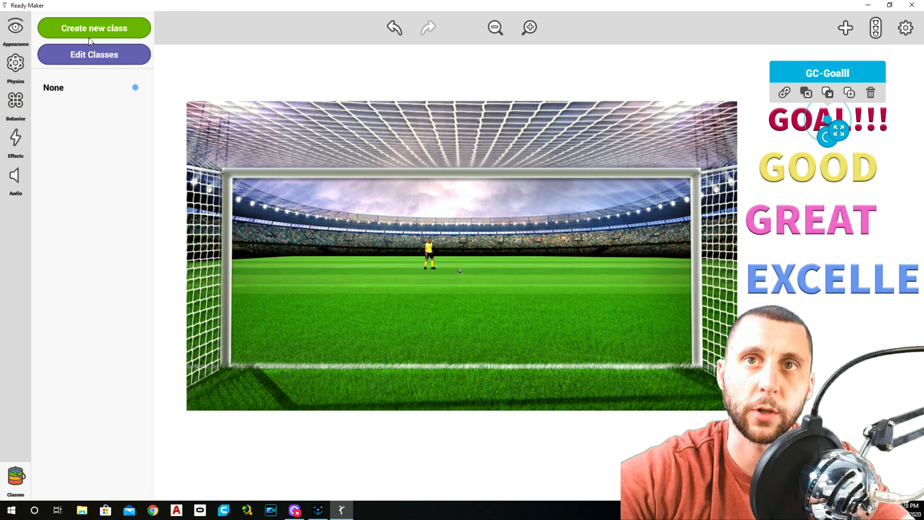
click(111, 25)
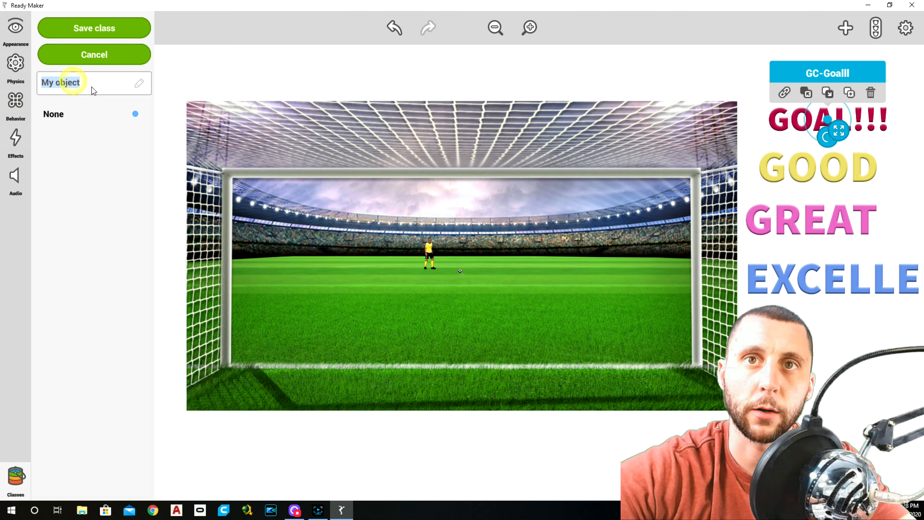
text(Texts)
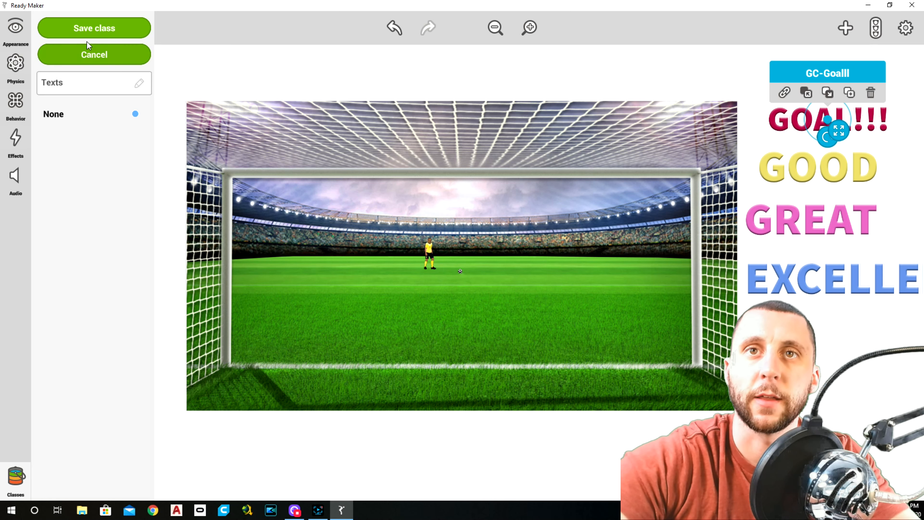
click(87, 35)
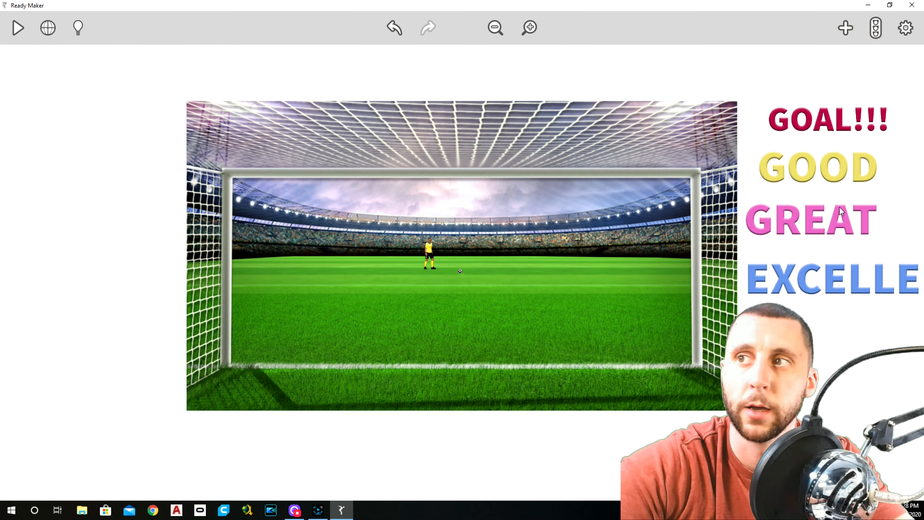
Step: Assign the GOOD, GREAT and EXCELLENT images to the Texts class
click(847, 185)
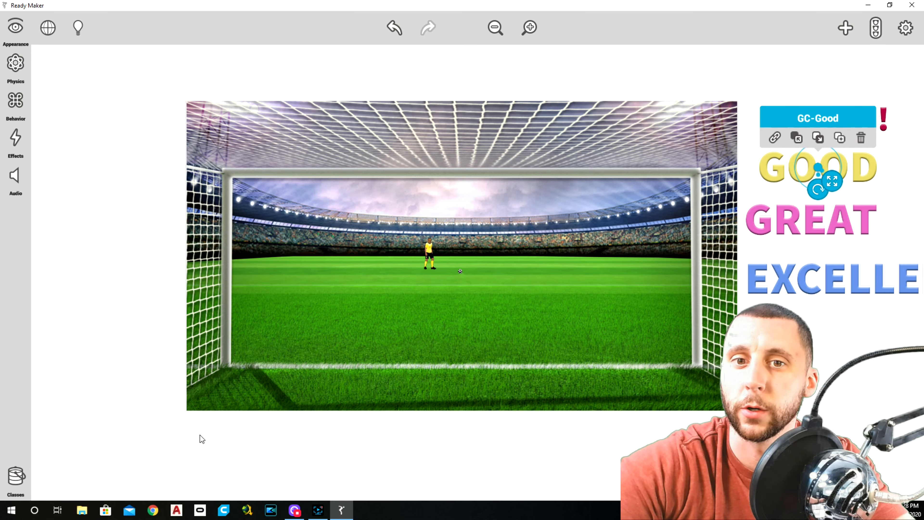
click(16, 476)
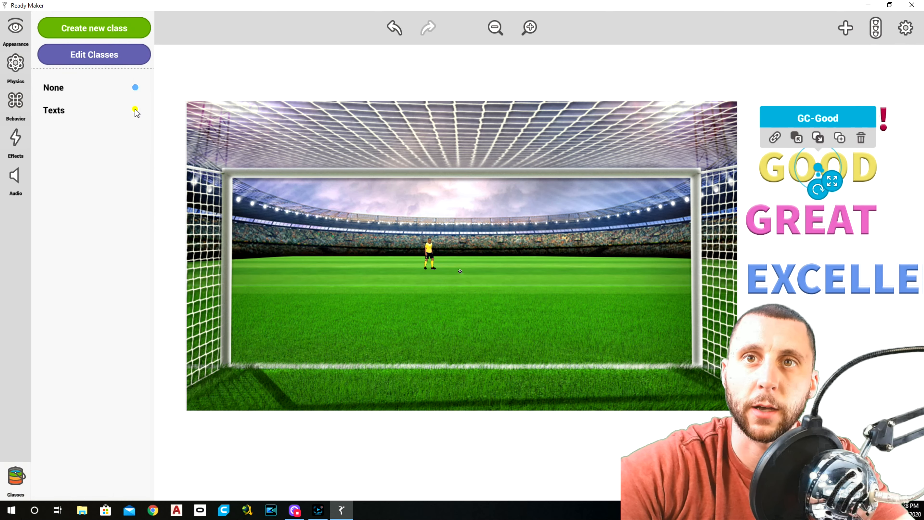
click(210, 69)
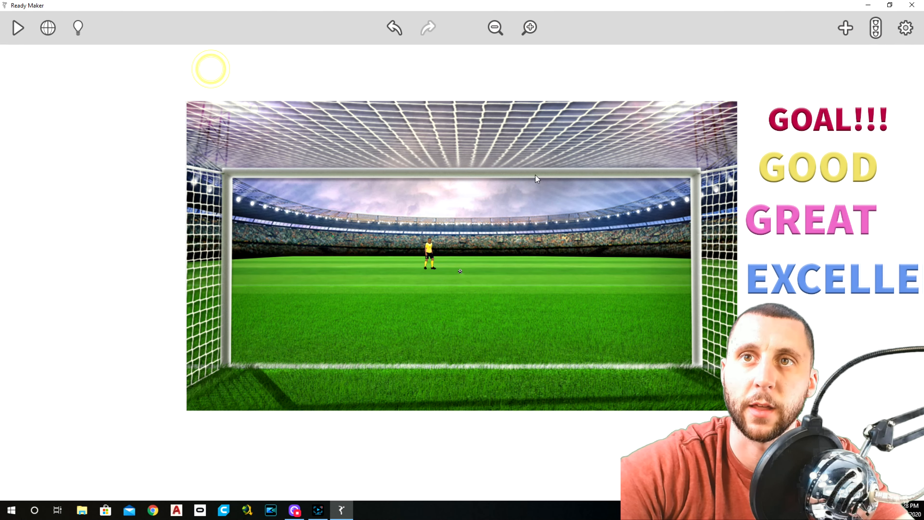
click(825, 221)
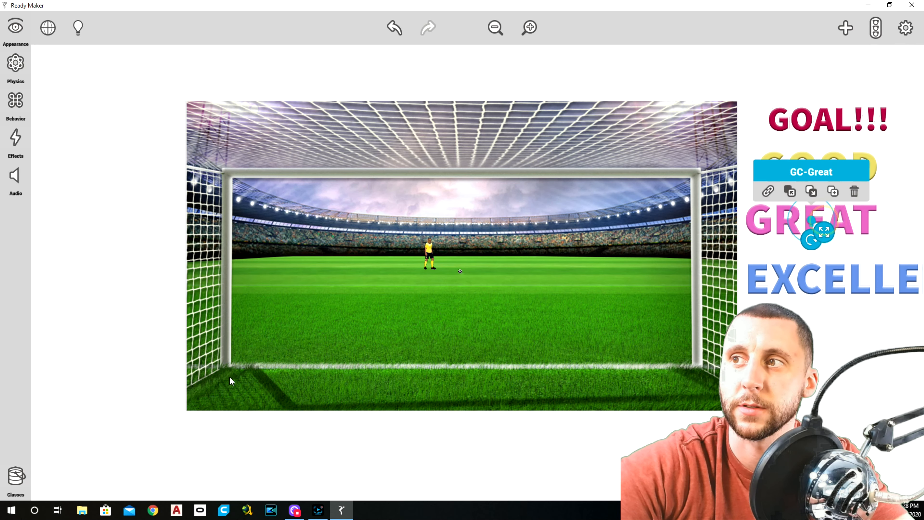
click(16, 476)
click(217, 76)
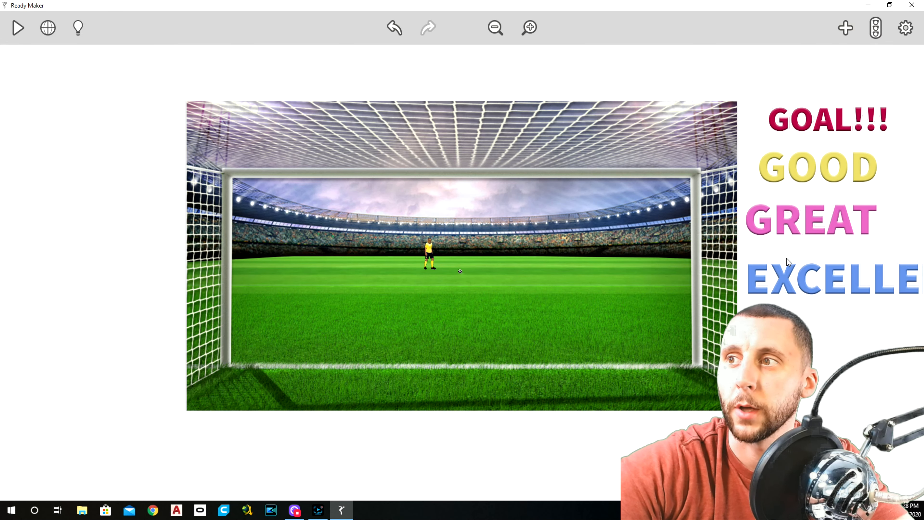
click(804, 274)
click(15, 475)
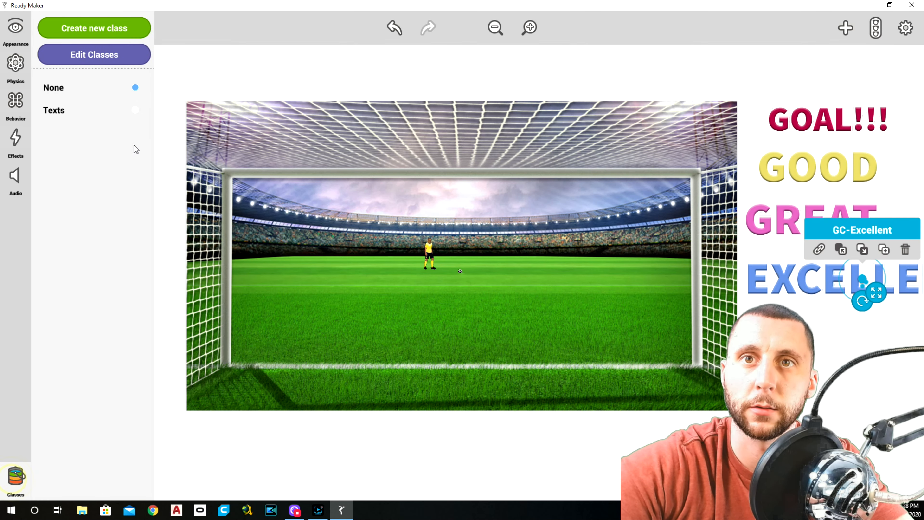
click(219, 71)
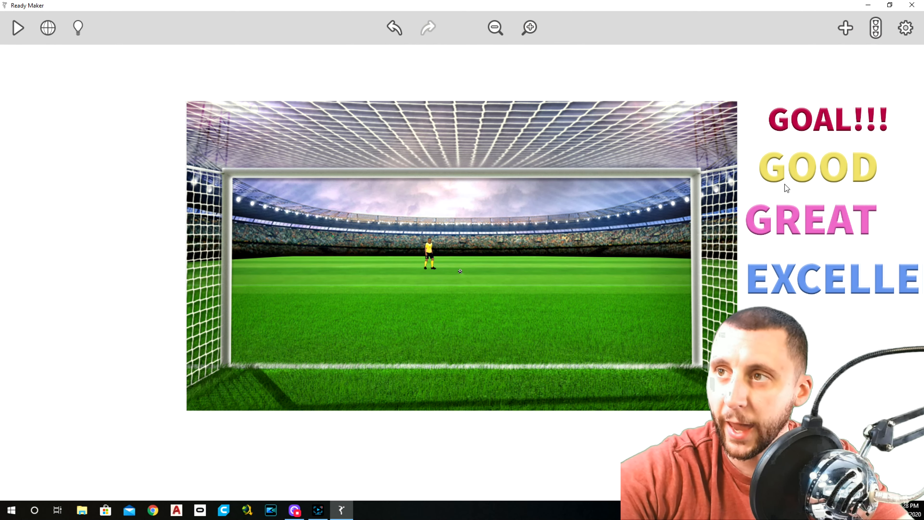
Step: Add a Move Recorder behavior to the GOAL!!! image and check the GOOD image's behaviors for it
click(813, 116)
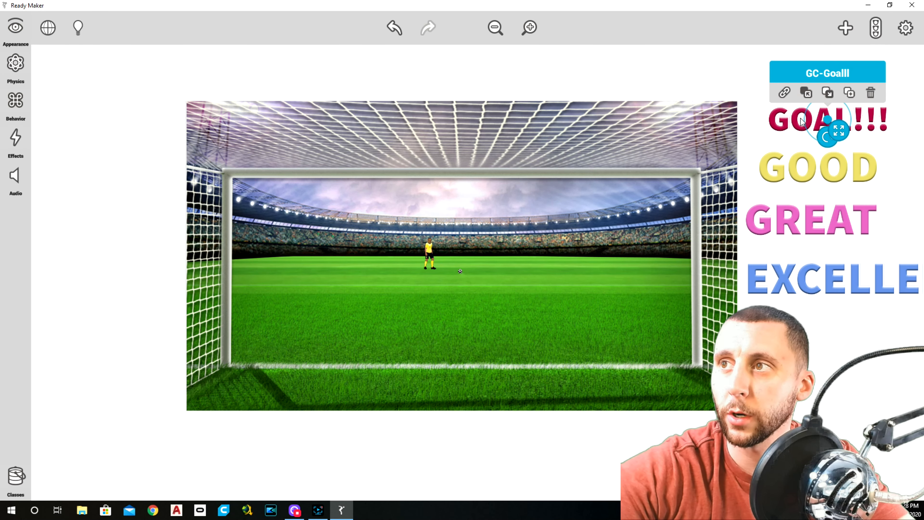
click(15, 102)
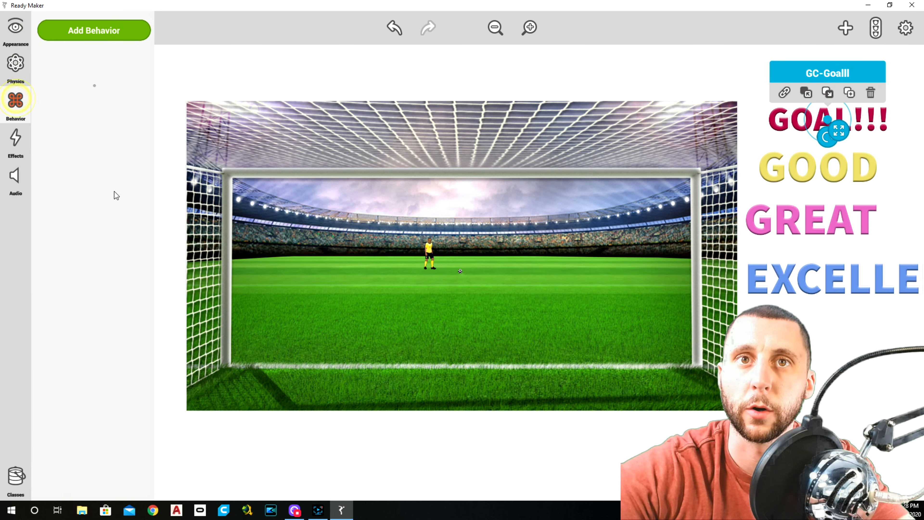
click(100, 32)
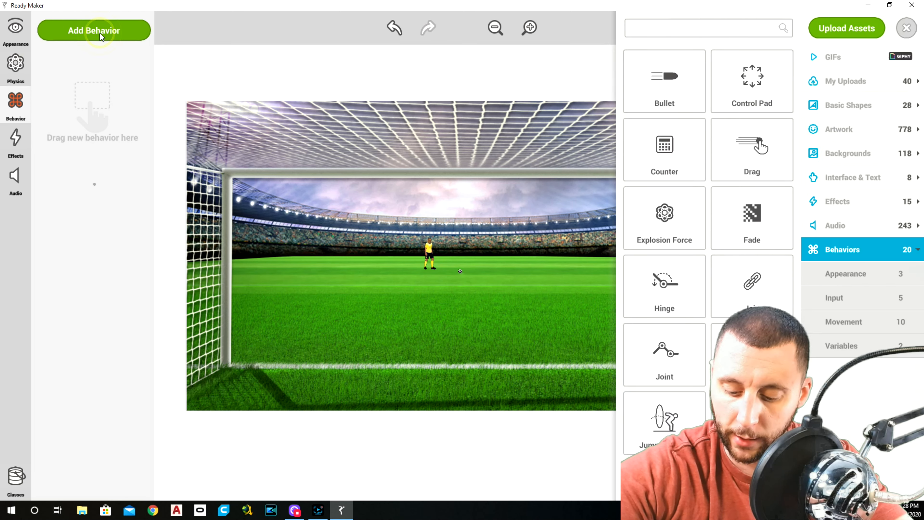
scroll(767, 236, down, 5)
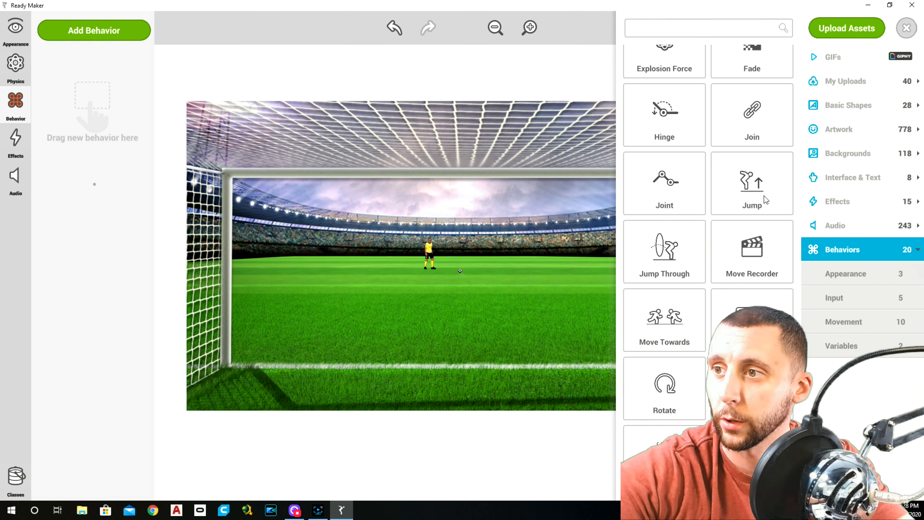
drag(767, 236, 81, 196)
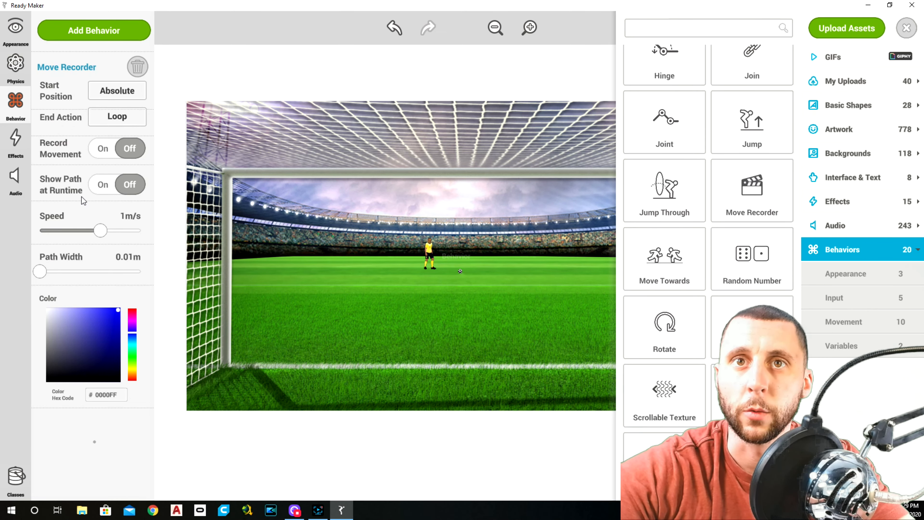
click(907, 28)
click(809, 172)
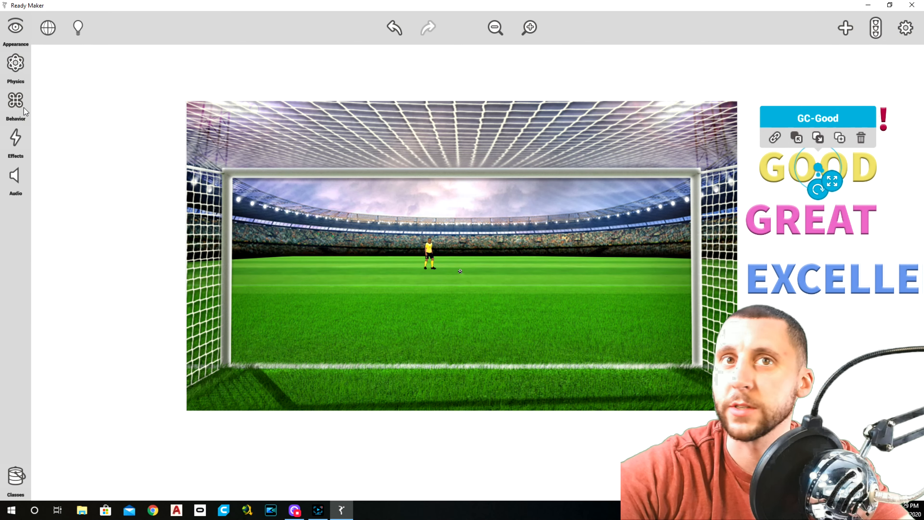
click(16, 105)
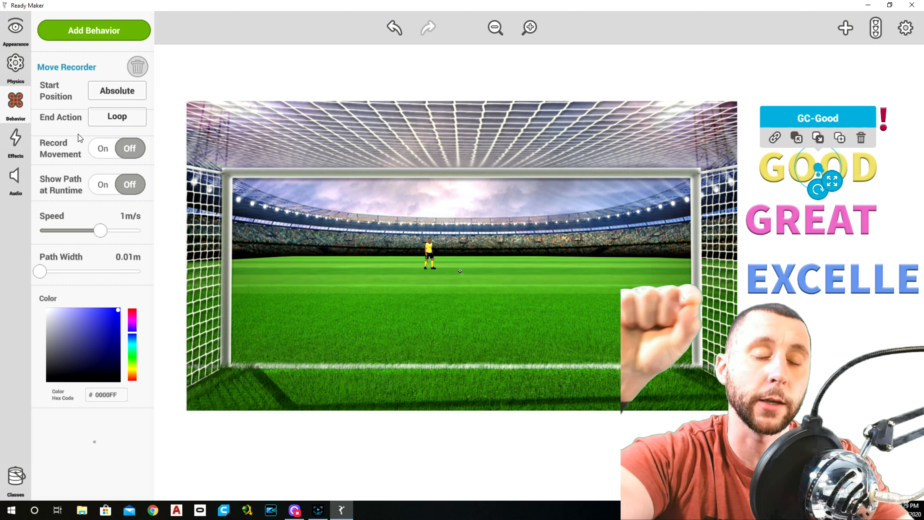
click(877, 360)
Step: Set the Move Recorder speed of the GOAL!!! image to about 2.83 m/s
click(831, 124)
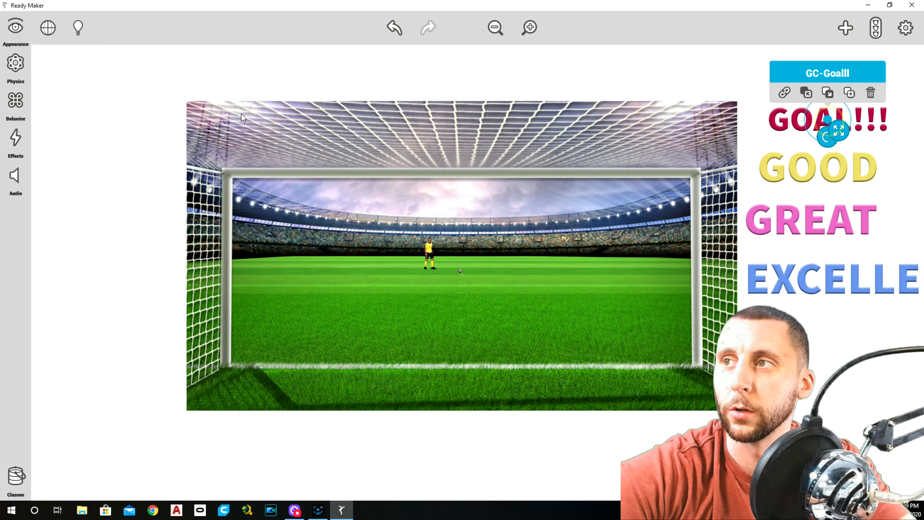
click(15, 104)
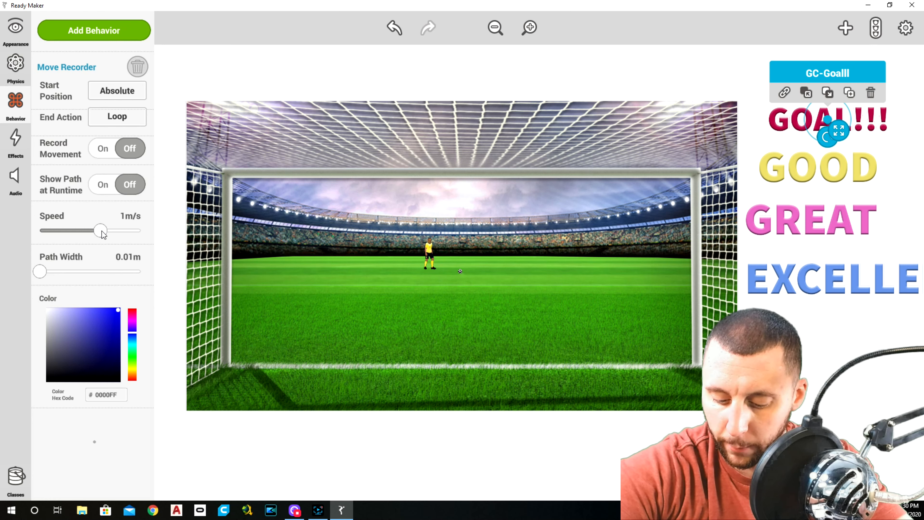
drag(102, 232, 120, 235)
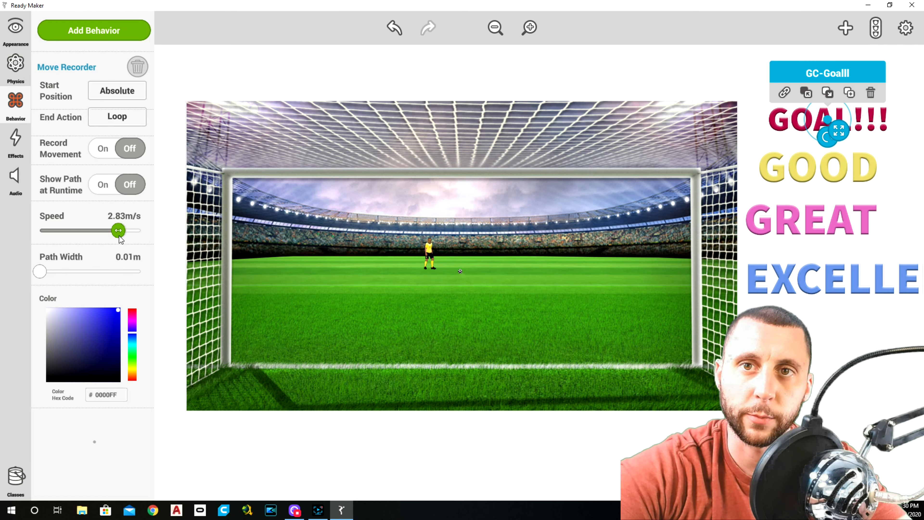
Step: Set the Move Recorder speed of the GOOD image to 1.97 m/s
click(810, 175)
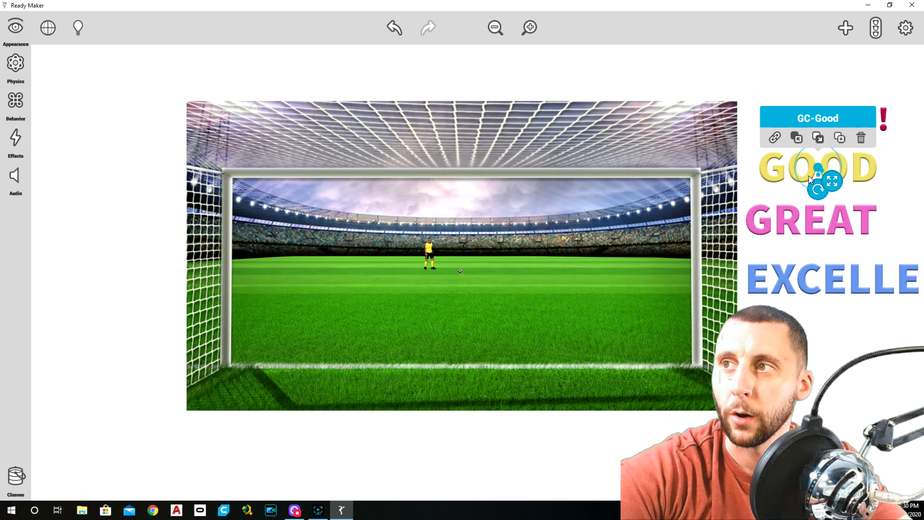
click(18, 45)
click(21, 105)
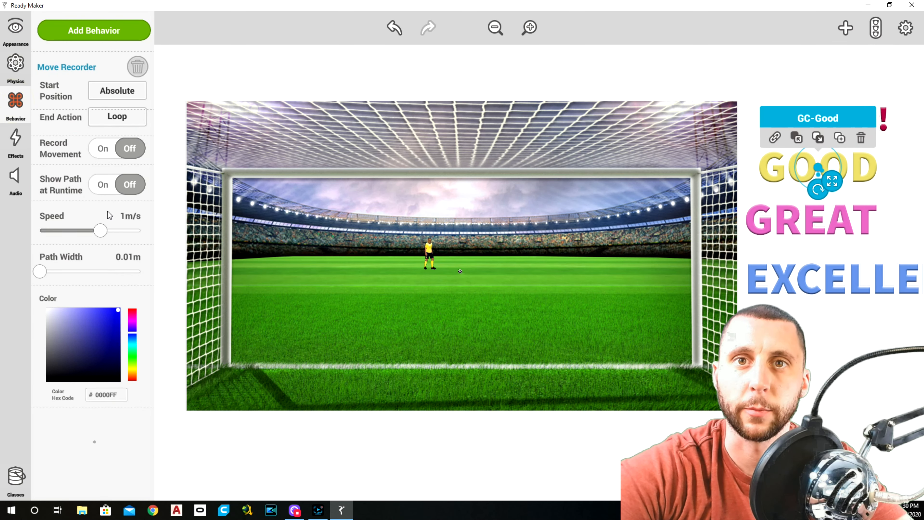
drag(100, 230, 107, 230)
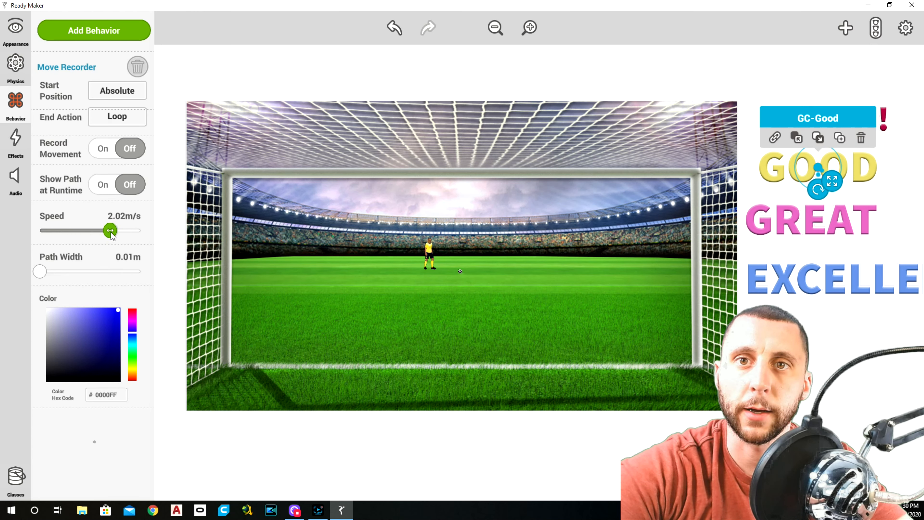
drag(111, 234, 109, 233)
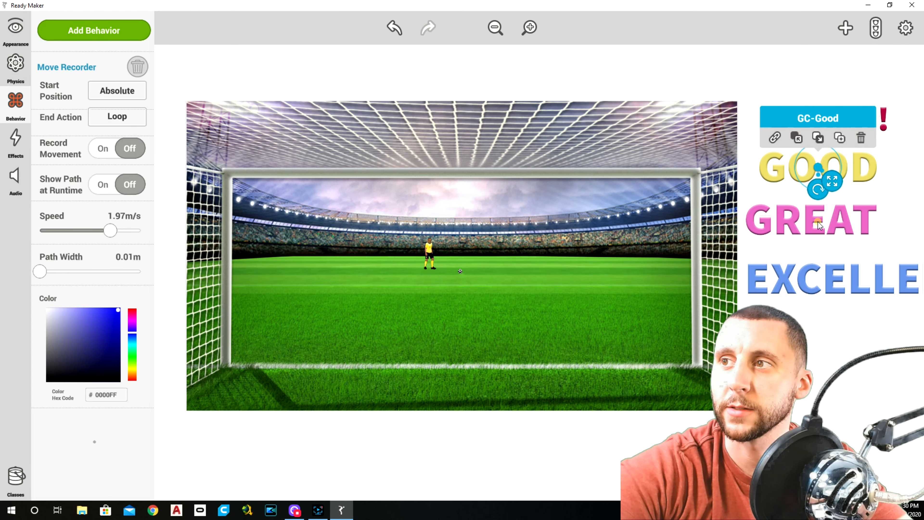
Step: Set the Move Recorder speed of the GREAT image to 2.02 m/s
click(796, 222)
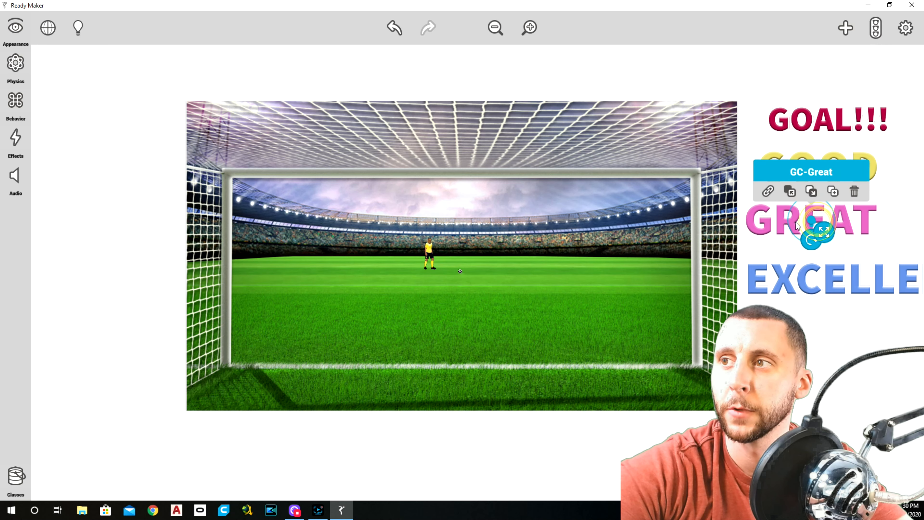
click(15, 100)
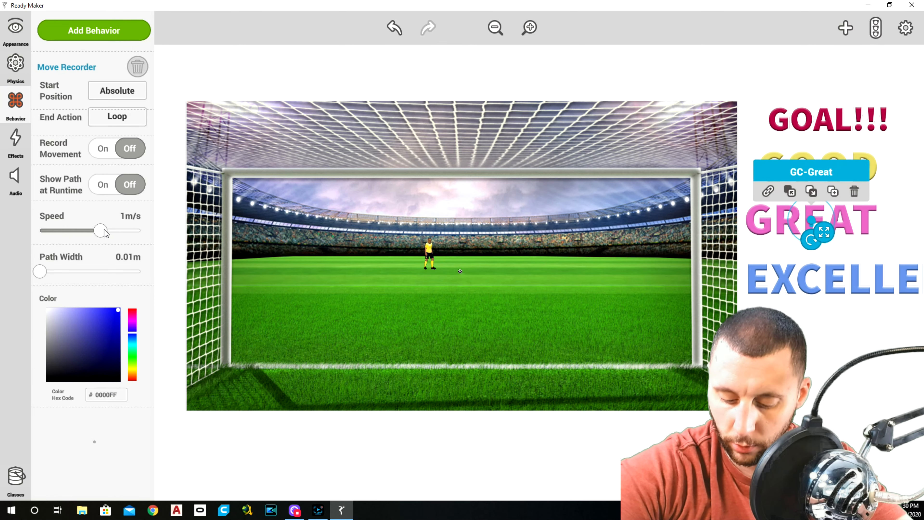
drag(104, 229, 112, 233)
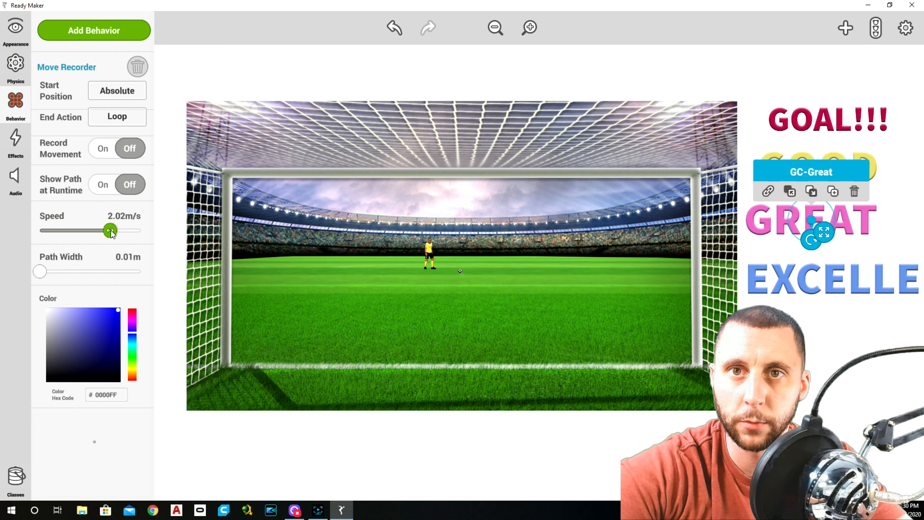
Step: Set the Move Recorder speed of the EXCELLENT image to 2.50 m/s
click(832, 291)
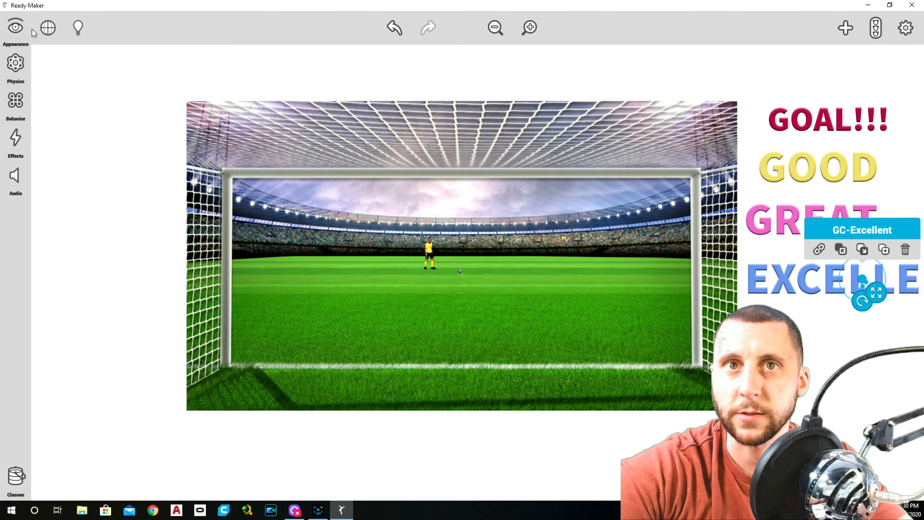
click(15, 102)
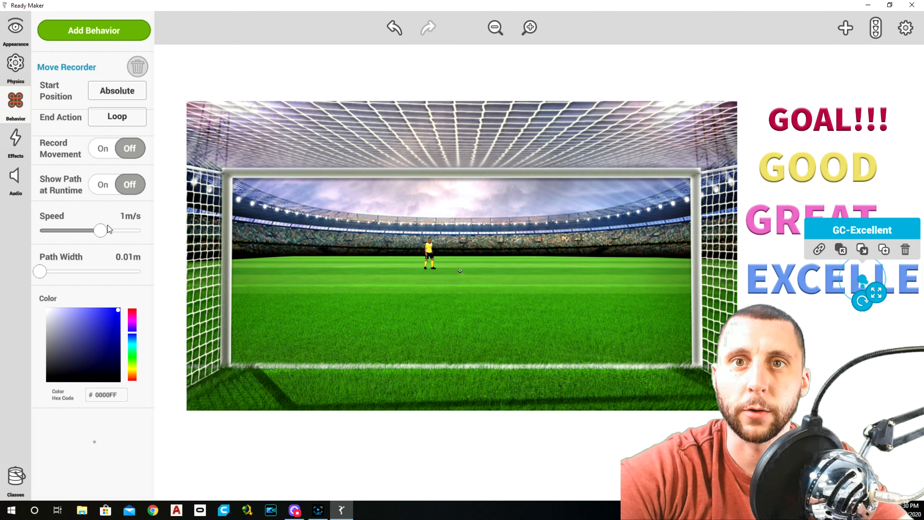
drag(100, 232, 115, 238)
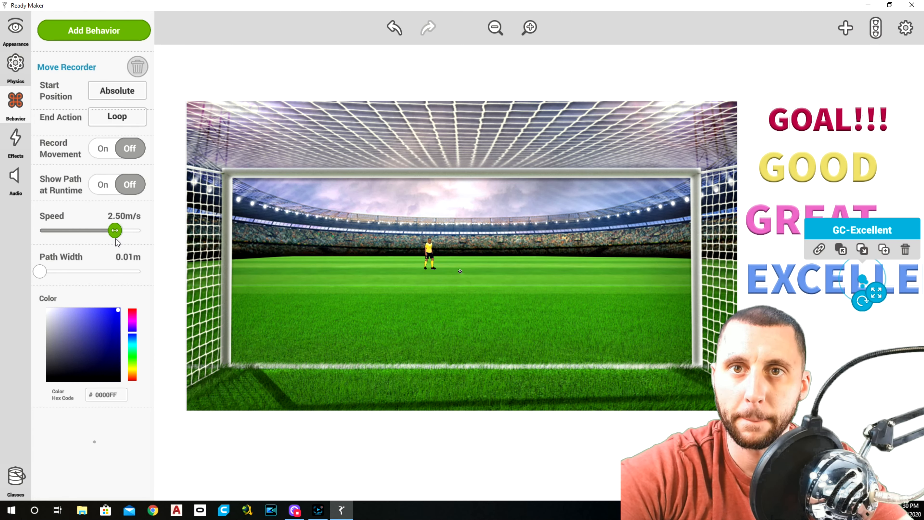
click(816, 347)
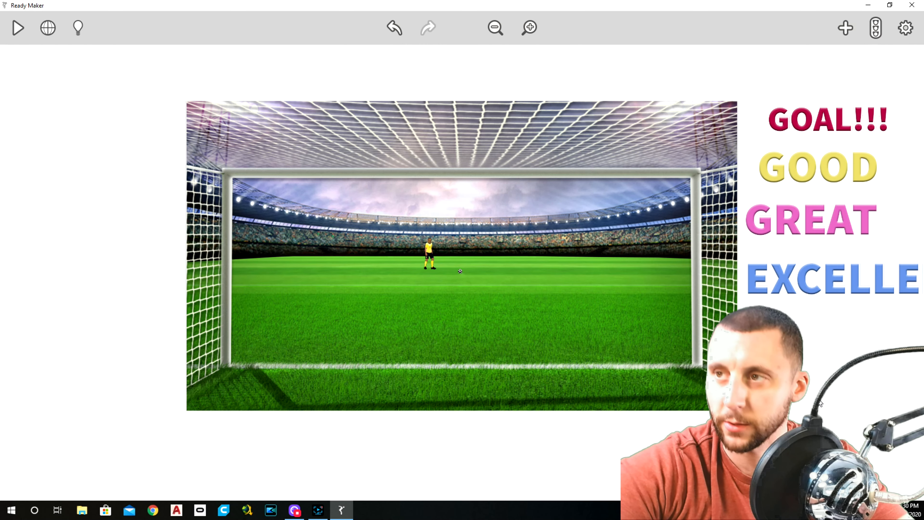
Step: Move the GOAL!!! image to the middle of the stadium scene and set its X-axis position to 0
click(814, 122)
drag(825, 125, 453, 263)
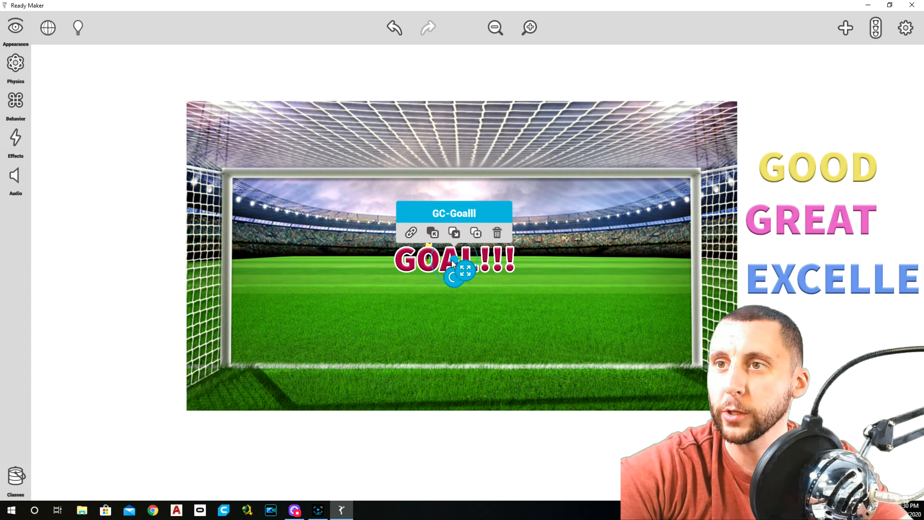
click(463, 75)
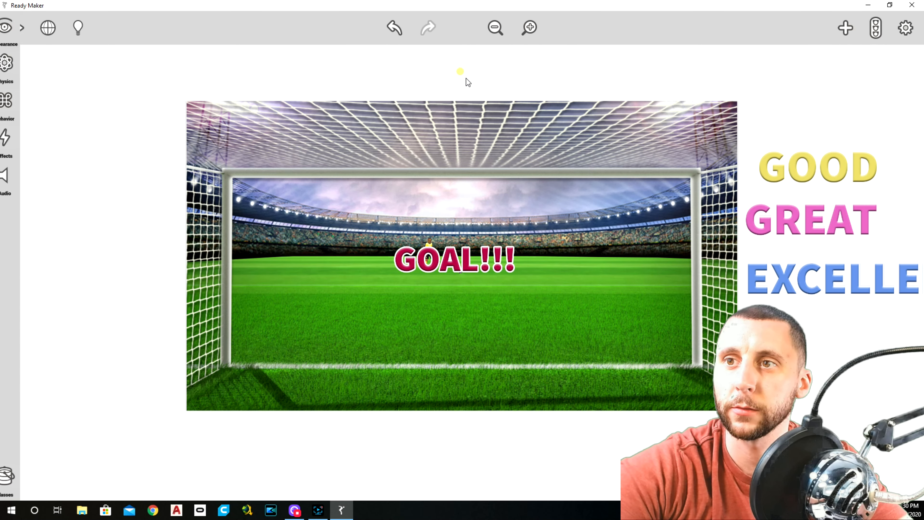
click(466, 259)
click(17, 28)
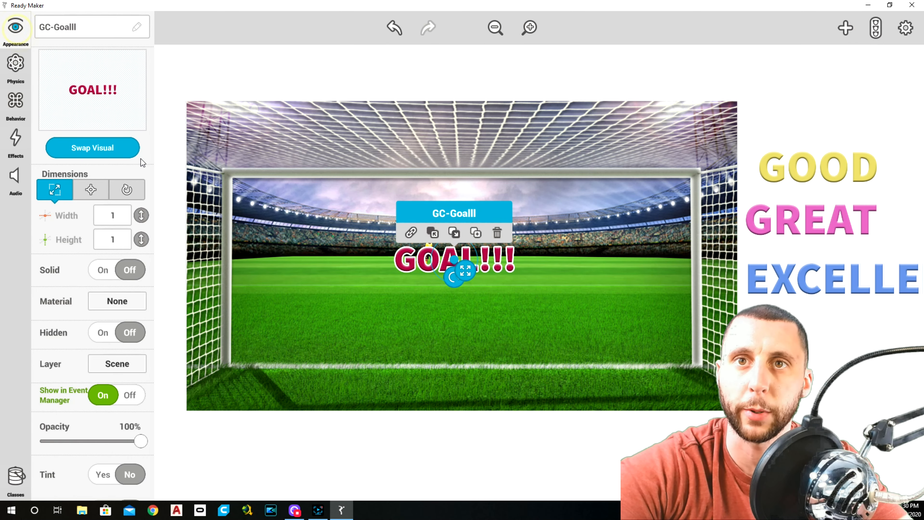
click(101, 188)
click(116, 218)
text(0)
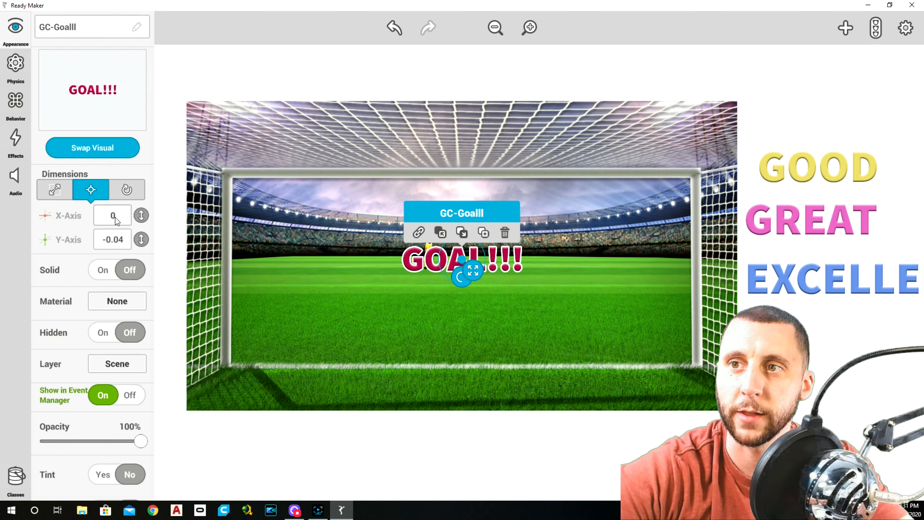
click(185, 71)
Step: Record a short movement of the GOAL!!! image around the scene's centre, and return the image to the area beside the background
click(463, 258)
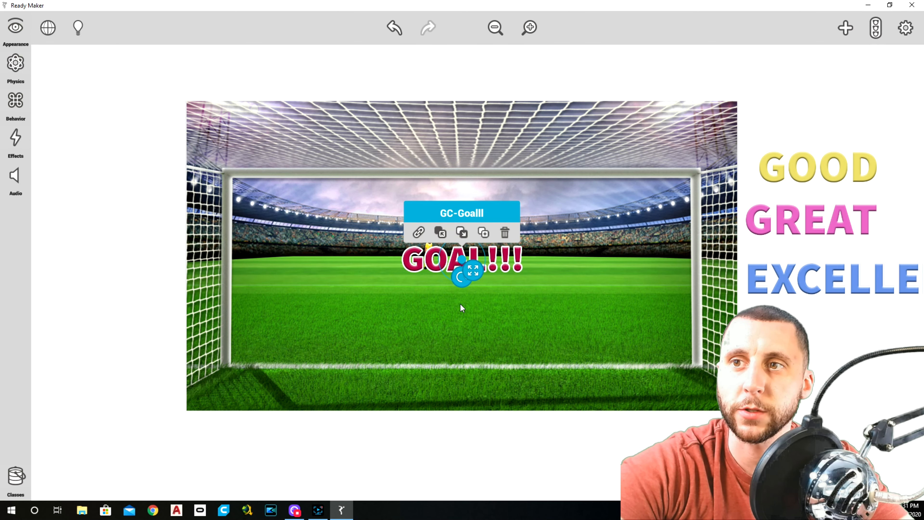
click(20, 115)
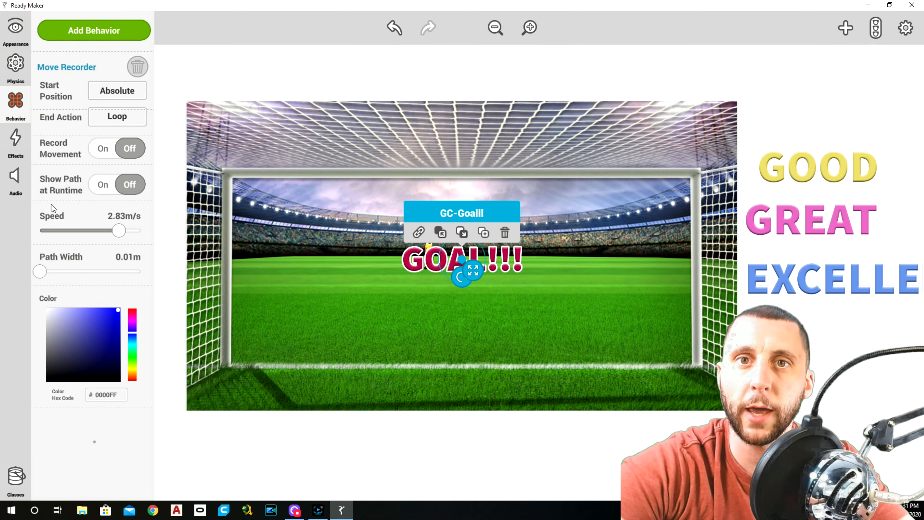
click(105, 150)
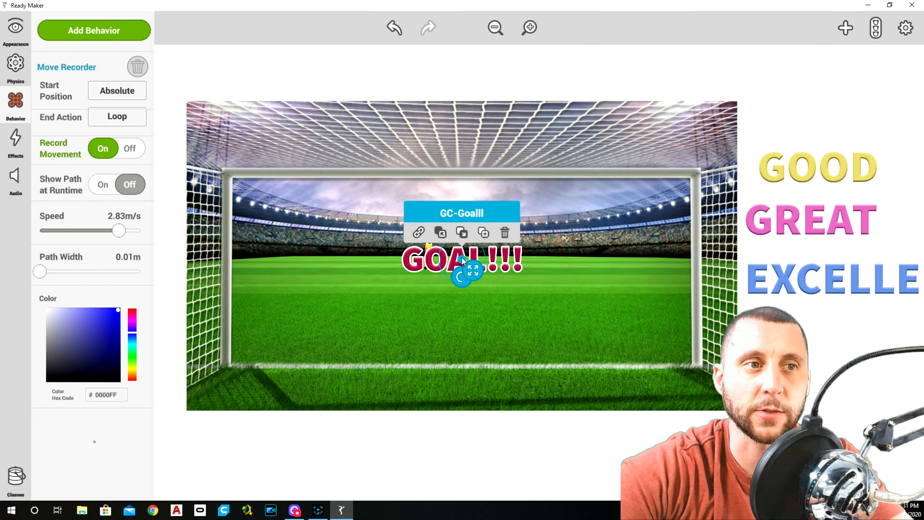
mouse_move(463, 260)
mouse_down()
mouse_move(450, 262)
mouse_move(476, 259)
mouse_move(446, 261)
mouse_move(517, 271)
mouse_move(459, 268)
mouse_move(468, 269)
mouse_up()
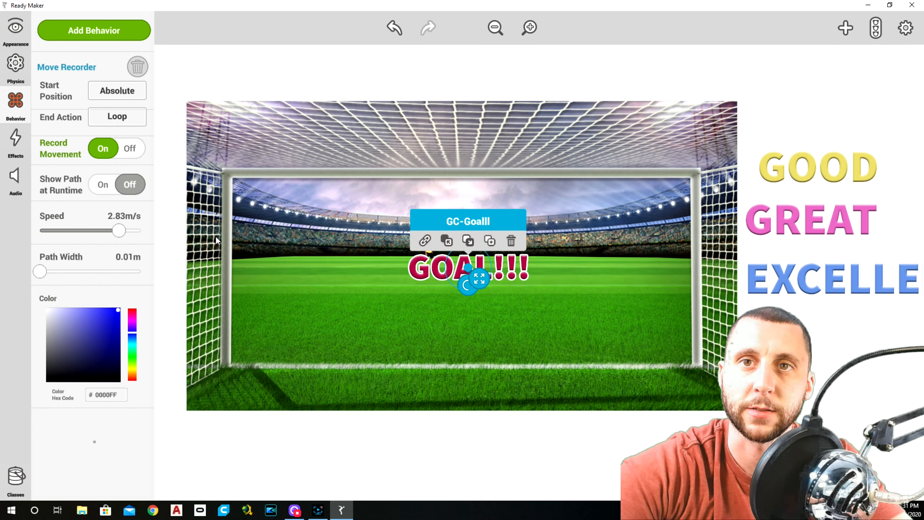
click(130, 148)
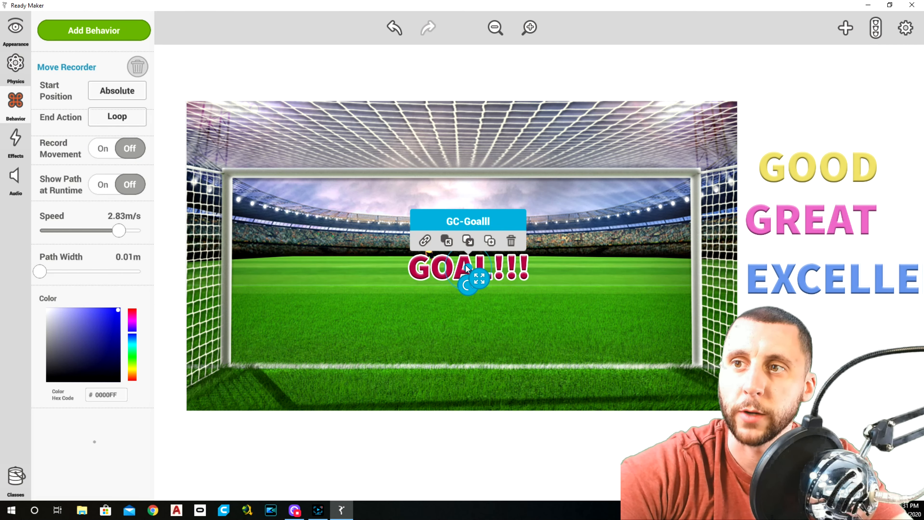
drag(467, 269, 816, 130)
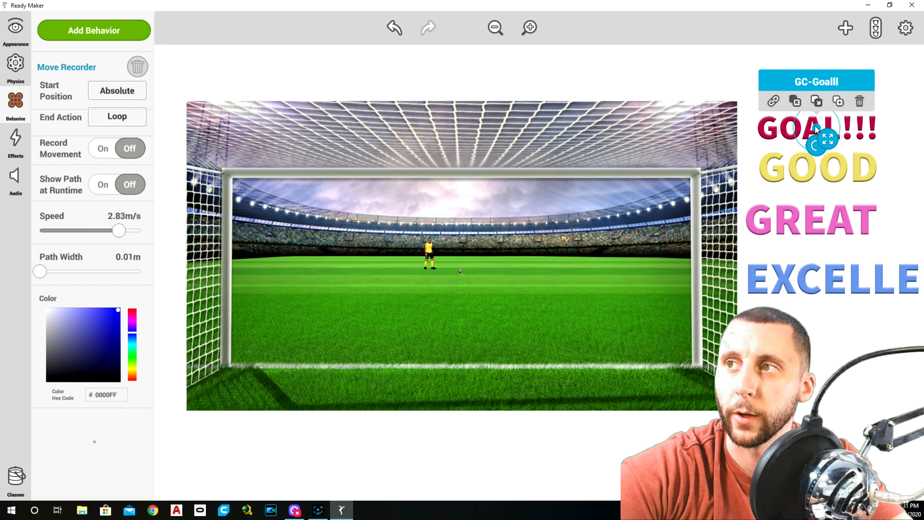
click(891, 165)
Step: Record a short movement of the GOOD image around the scene's centre, and put the image back below GOAL!!! beside the background
click(855, 184)
drag(818, 165, 459, 265)
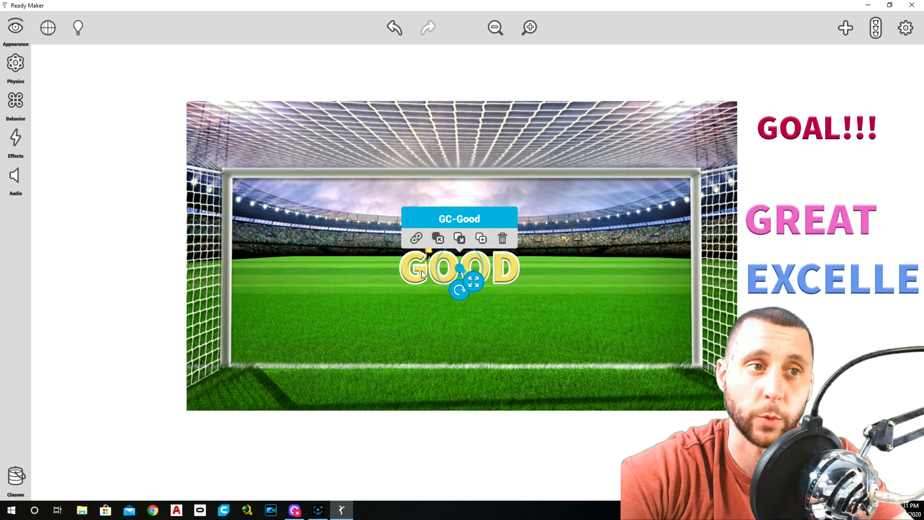
click(16, 102)
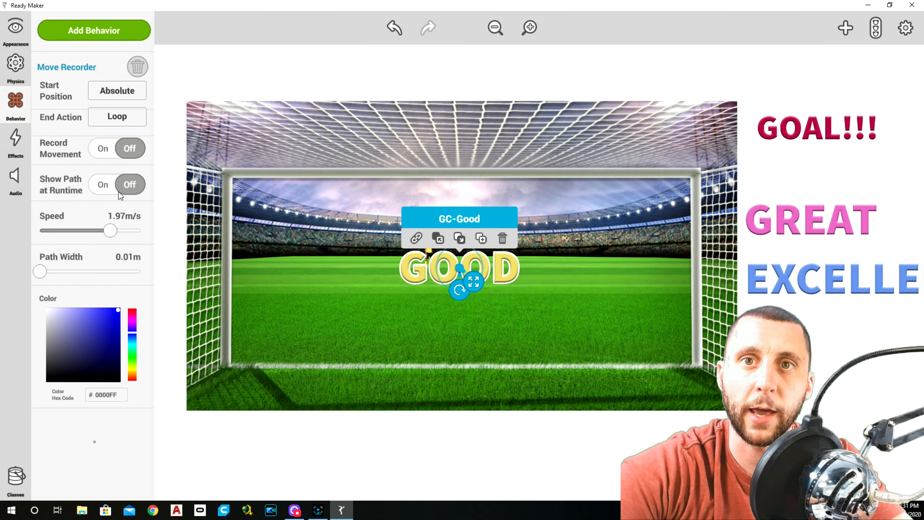
click(121, 149)
mouse_move(460, 268)
mouse_down()
mouse_move(425, 249)
mouse_move(425, 270)
mouse_move(476, 249)
mouse_move(523, 254)
mouse_move(415, 270)
mouse_move(431, 251)
mouse_move(535, 257)
mouse_move(460, 265)
mouse_up()
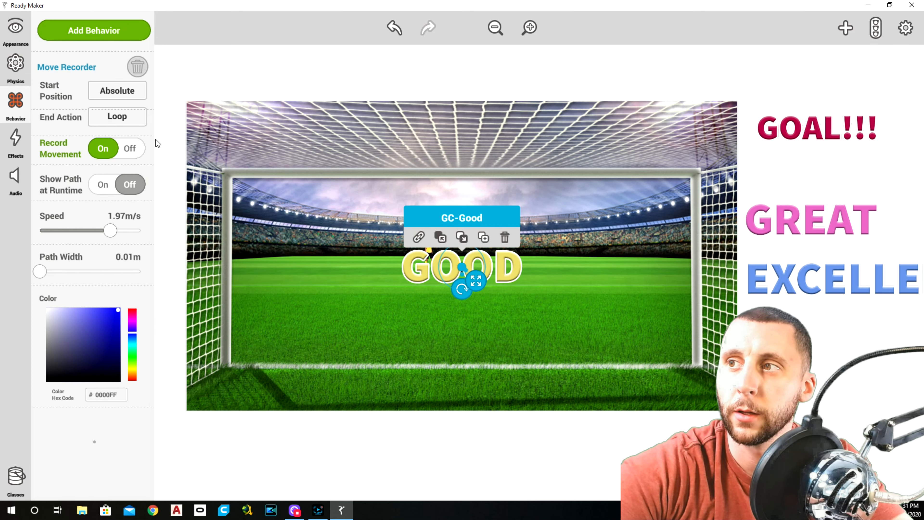
click(127, 149)
drag(478, 263, 778, 181)
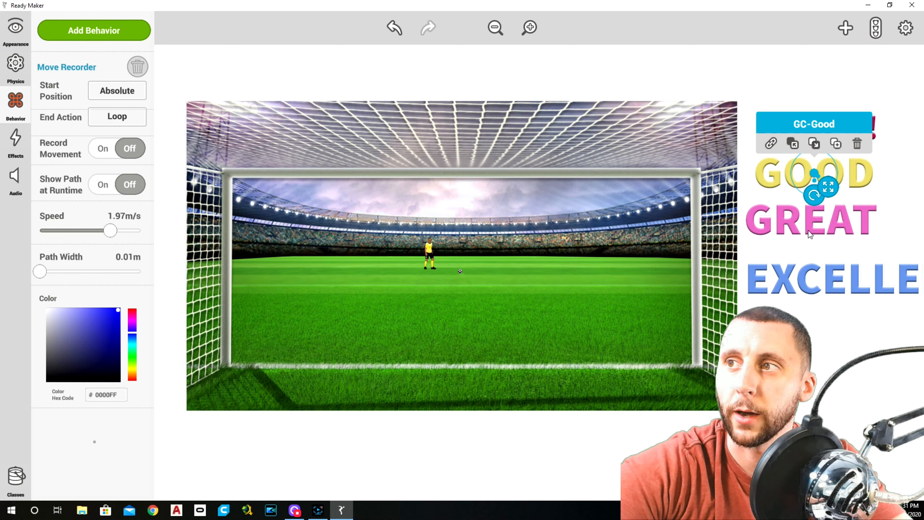
Step: Record a short movement of the GREAT image around the scene's centre, and put the image back below GOOD beside the background
click(807, 221)
drag(770, 226, 456, 267)
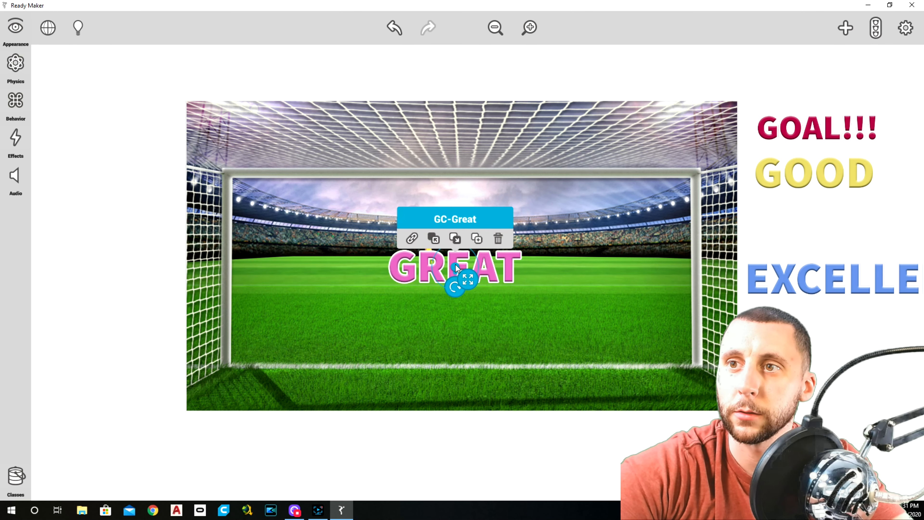
click(18, 107)
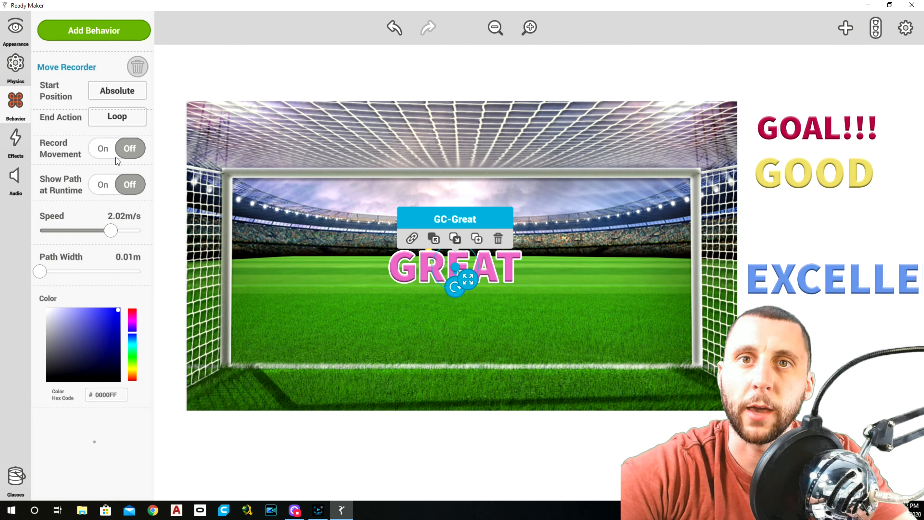
click(103, 148)
mouse_move(457, 269)
mouse_down()
mouse_move(428, 245)
mouse_move(412, 294)
mouse_move(515, 252)
mouse_move(540, 299)
mouse_move(494, 291)
mouse_move(475, 270)
mouse_move(463, 272)
mouse_up()
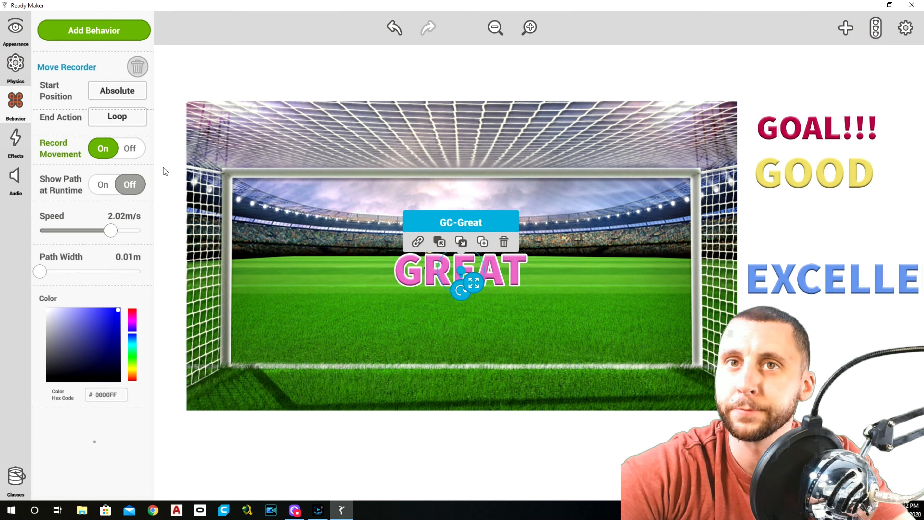
click(129, 148)
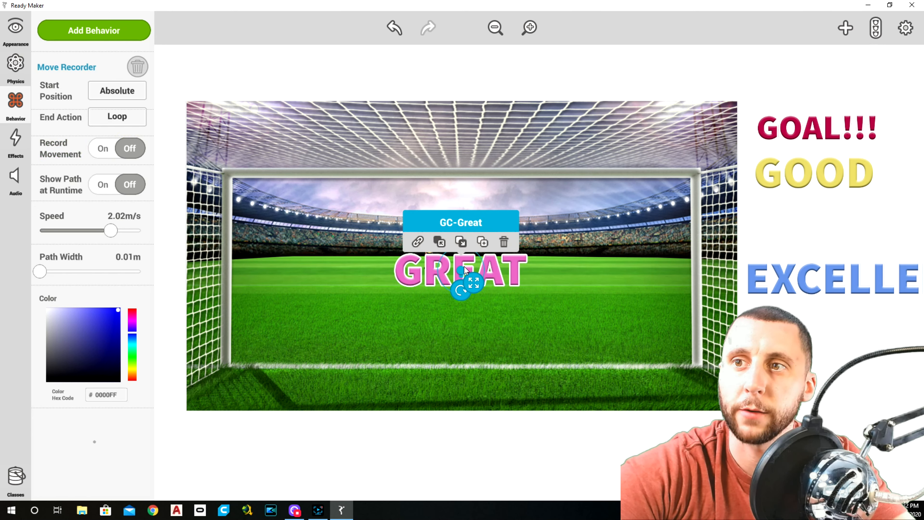
drag(462, 270, 535, 264)
drag(657, 258, 823, 233)
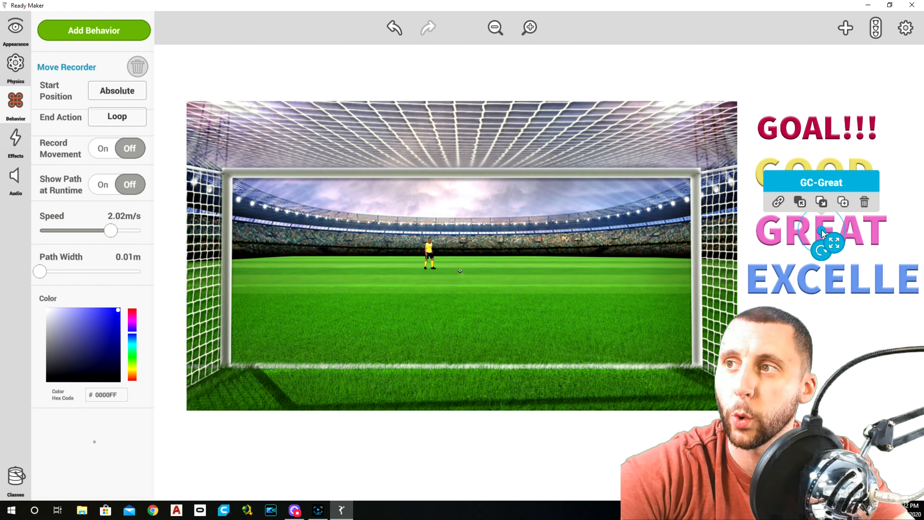
click(822, 322)
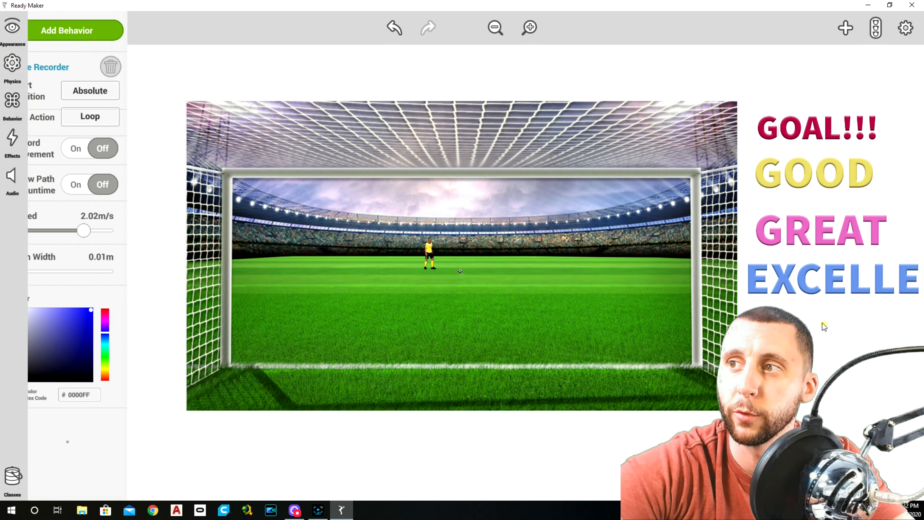
Step: Record a short movement of the EXCELLENT image around the scene's centre, and put the image back below GREAT beside the background
click(808, 290)
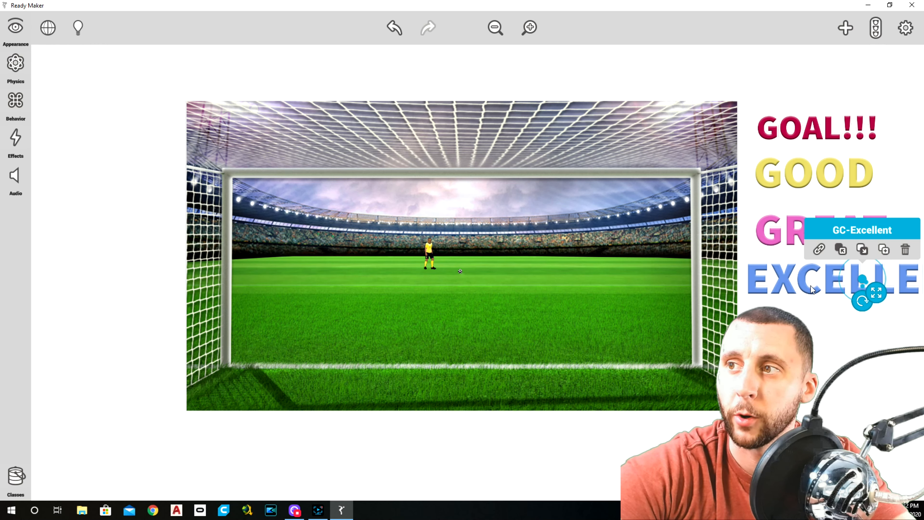
click(15, 100)
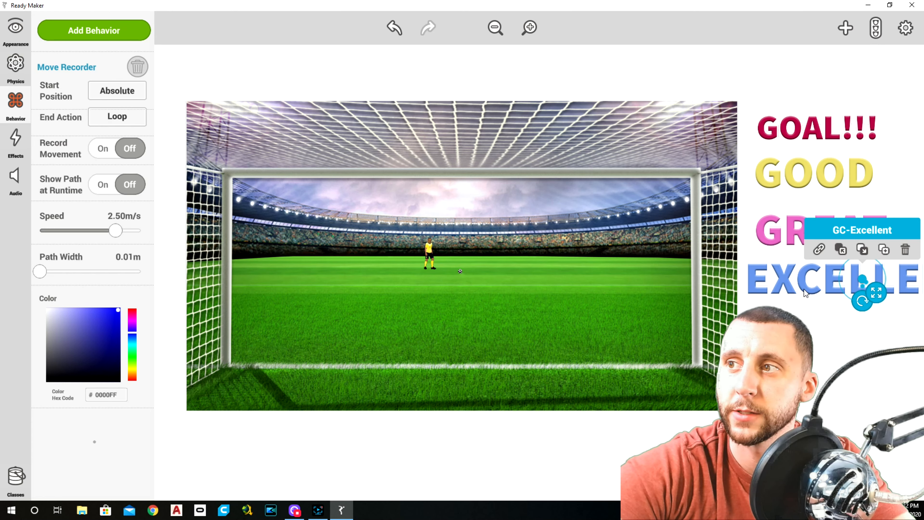
drag(863, 278, 432, 269)
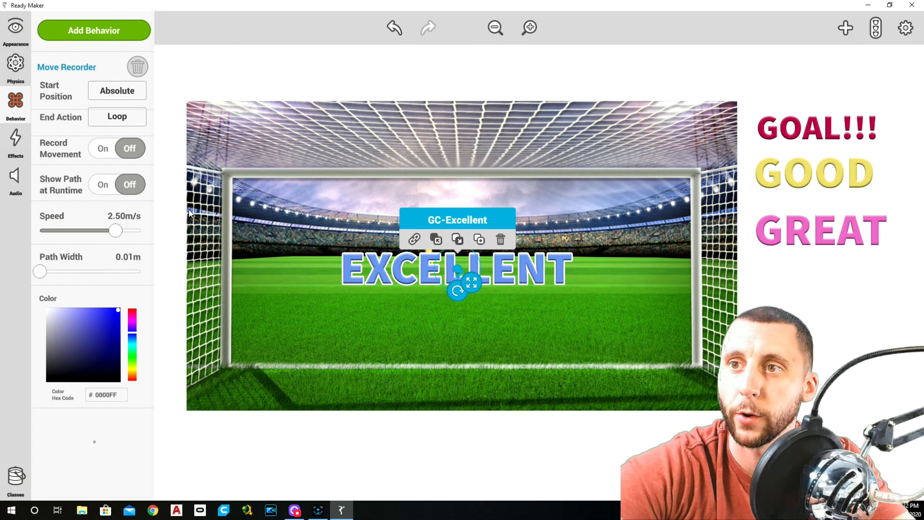
click(102, 149)
mouse_move(459, 271)
mouse_down()
mouse_move(460, 291)
mouse_move(406, 252)
mouse_move(474, 218)
mouse_move(494, 296)
mouse_up()
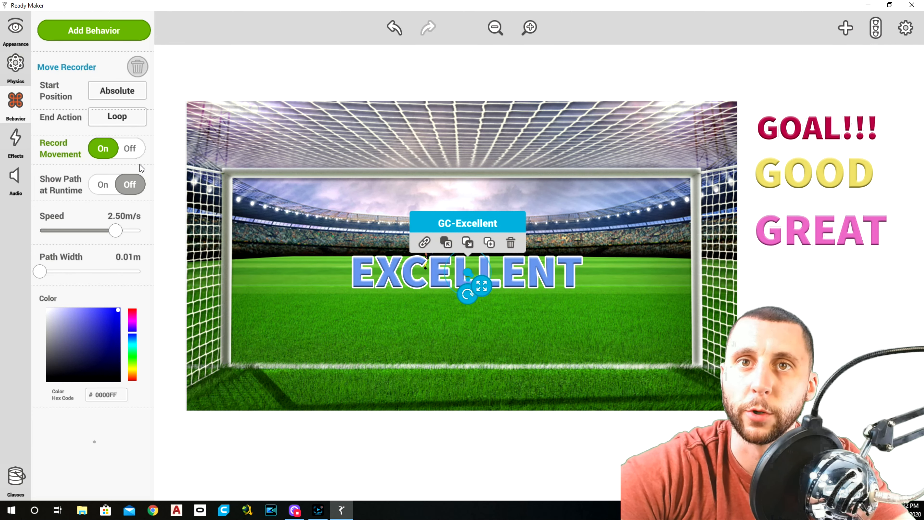
click(130, 149)
drag(578, 274, 922, 288)
click(870, 344)
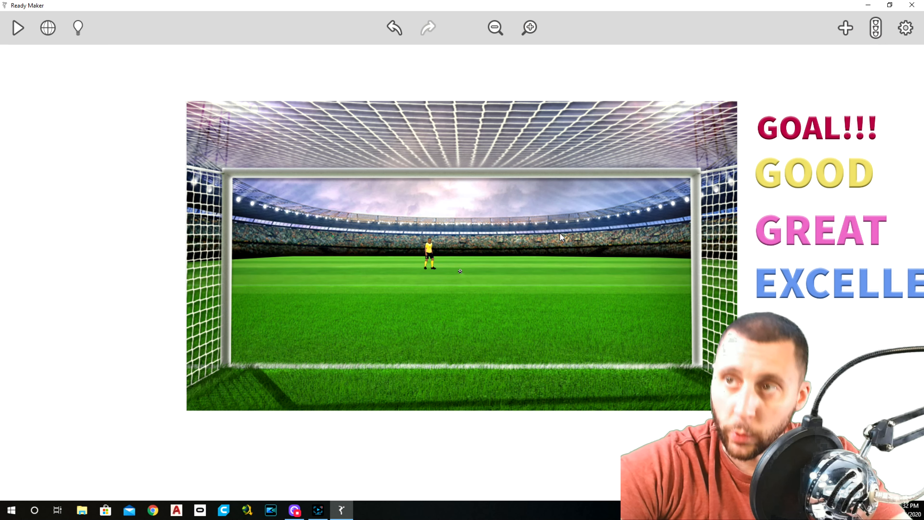
Step: Add the uploaded GC-GameOver image to the scene just above the stadium background
click(842, 28)
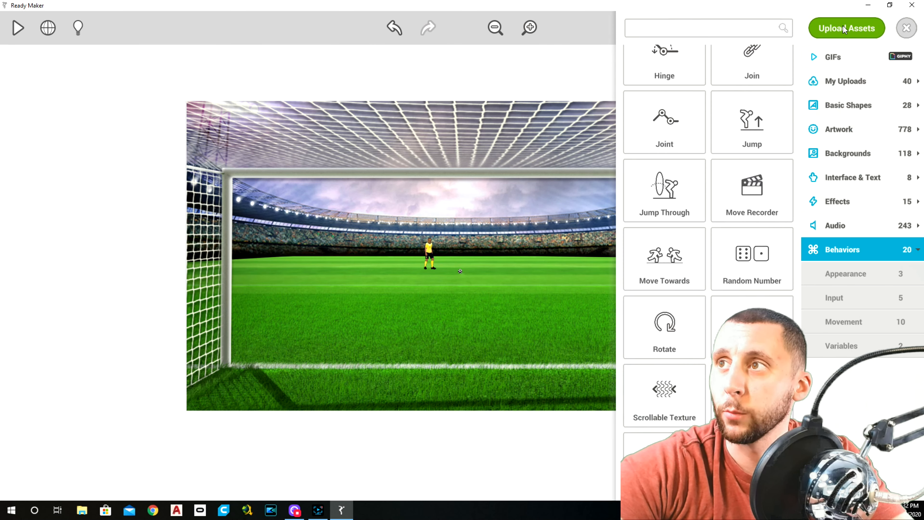
click(844, 81)
drag(748, 256, 452, 84)
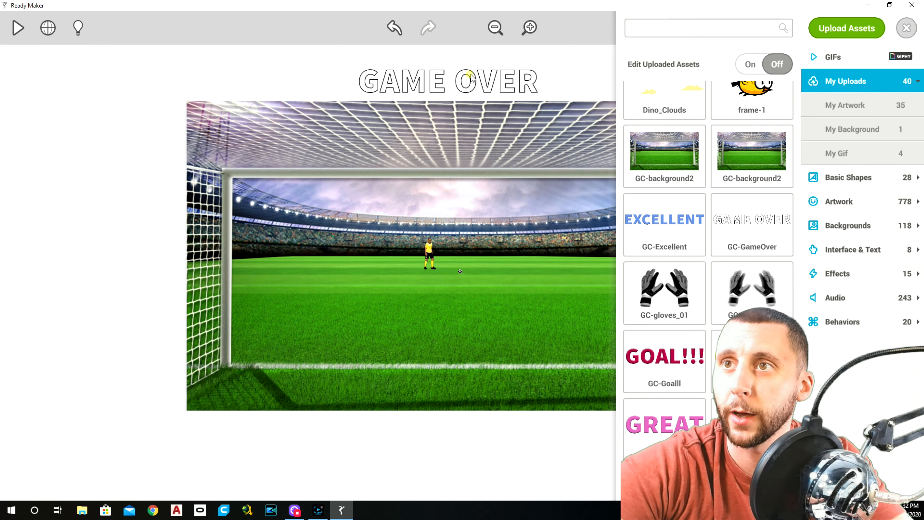
click(470, 76)
click(906, 28)
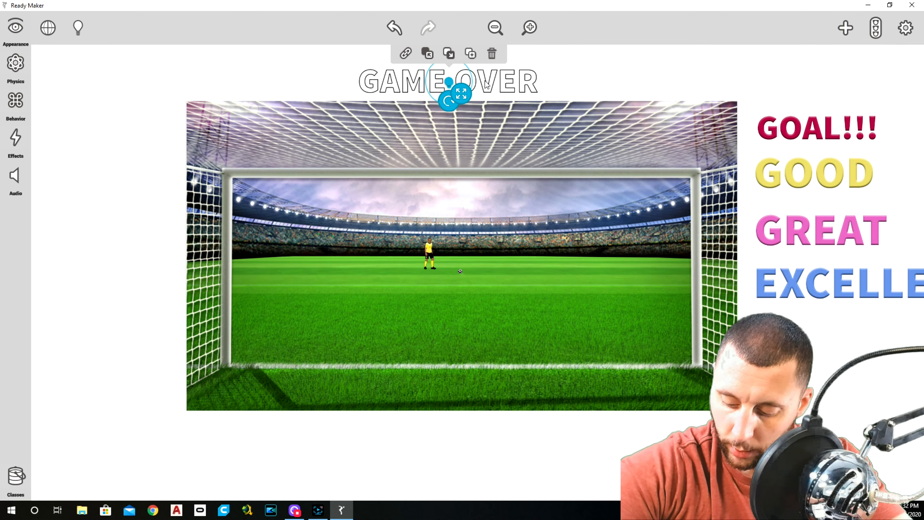
Step: Turn off Solid for the GC-GameOver image and assign it to the User Interface layer
click(15, 29)
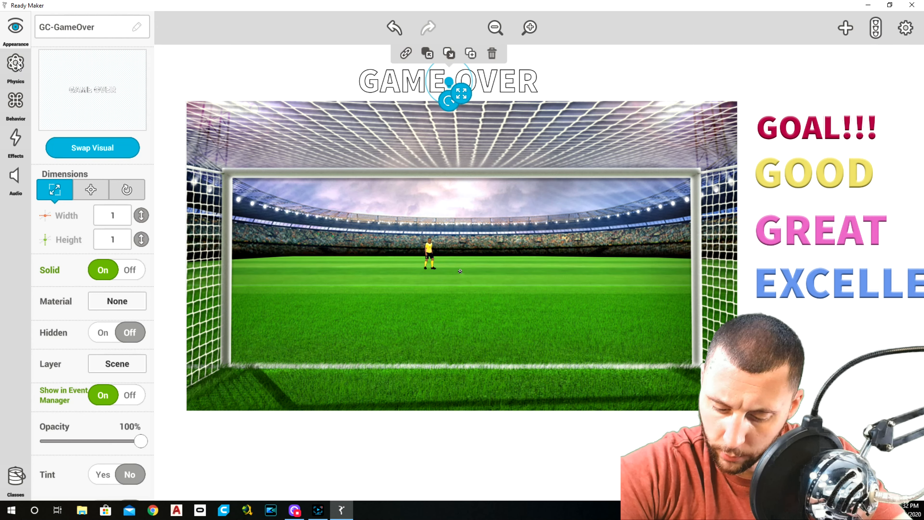
click(835, 291)
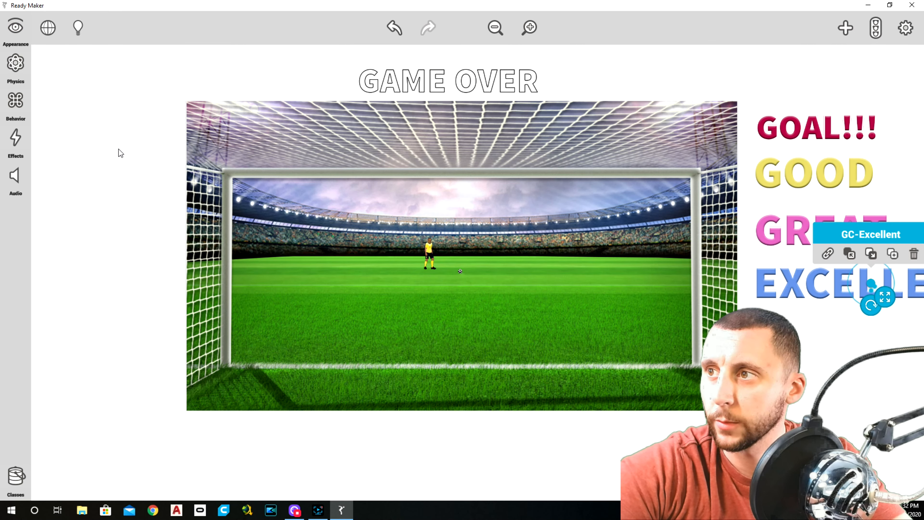
click(24, 35)
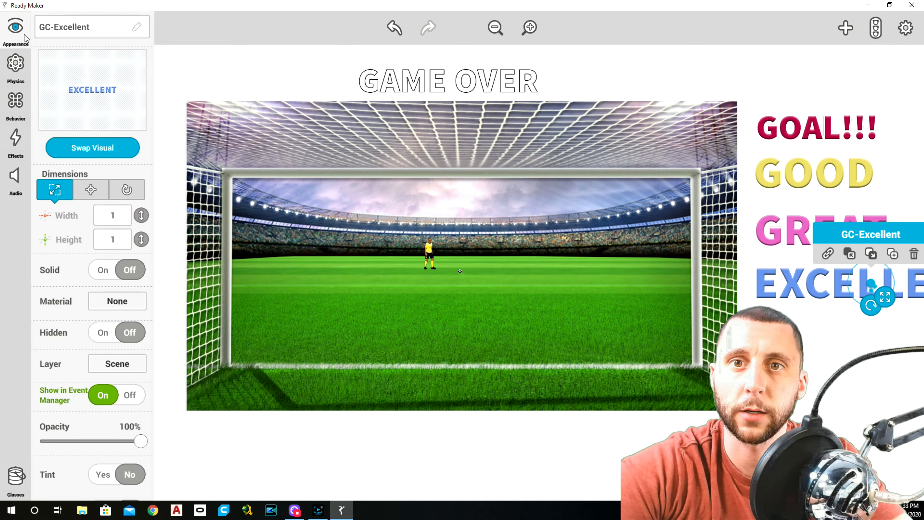
click(243, 79)
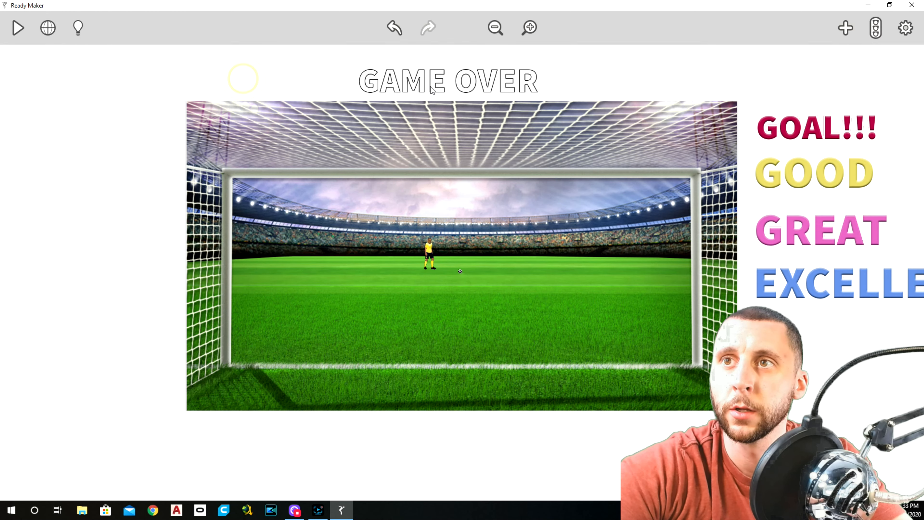
click(430, 88)
click(21, 43)
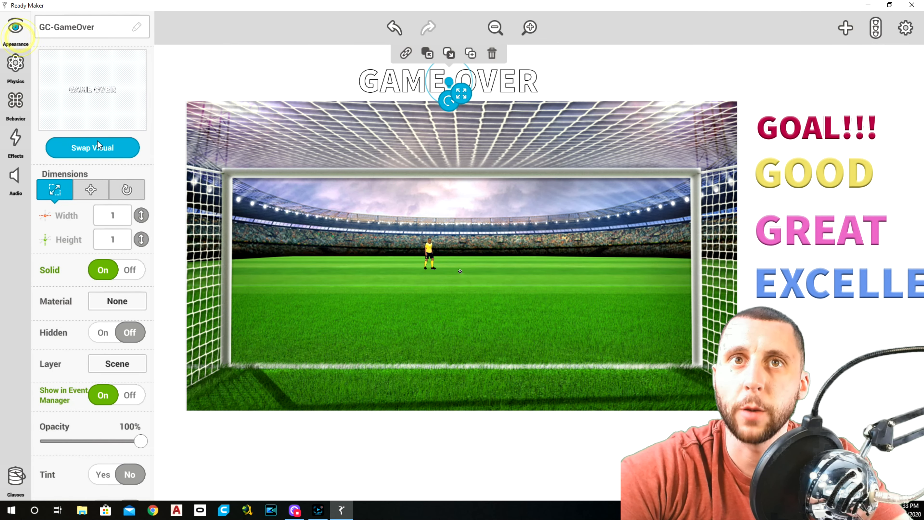
click(129, 272)
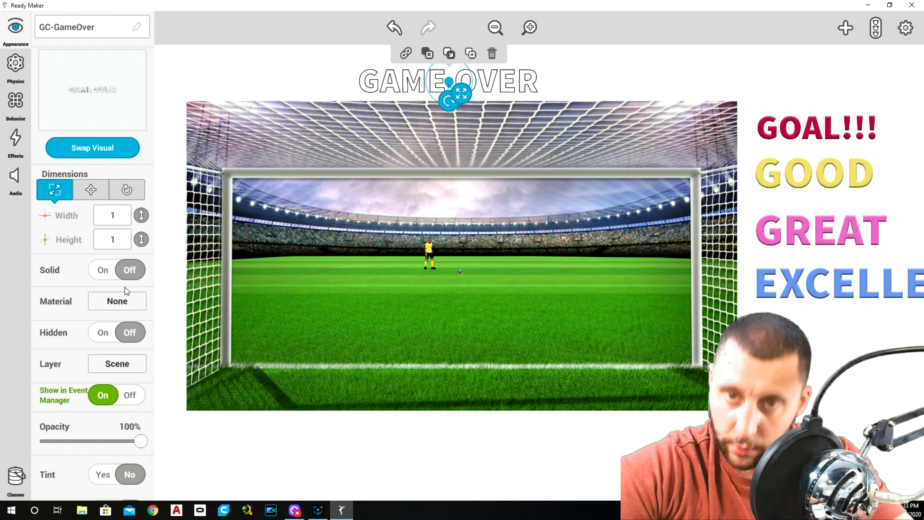
click(117, 364)
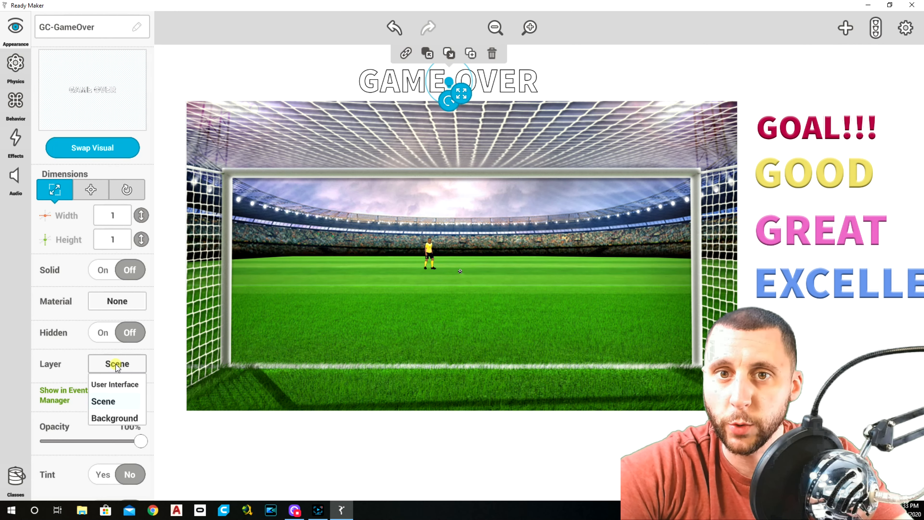
click(120, 385)
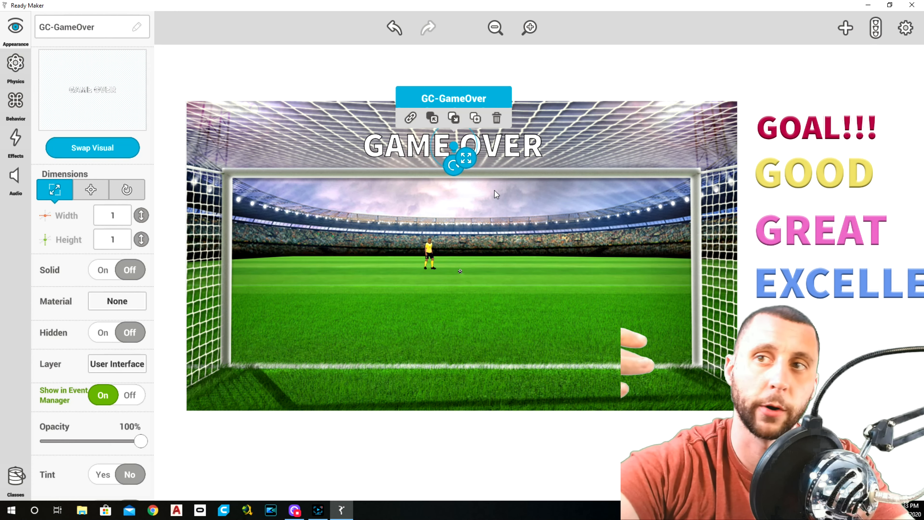
Step: Position the GC-GameOver image at X 0 and Y 0.63, and preview the game
click(90, 187)
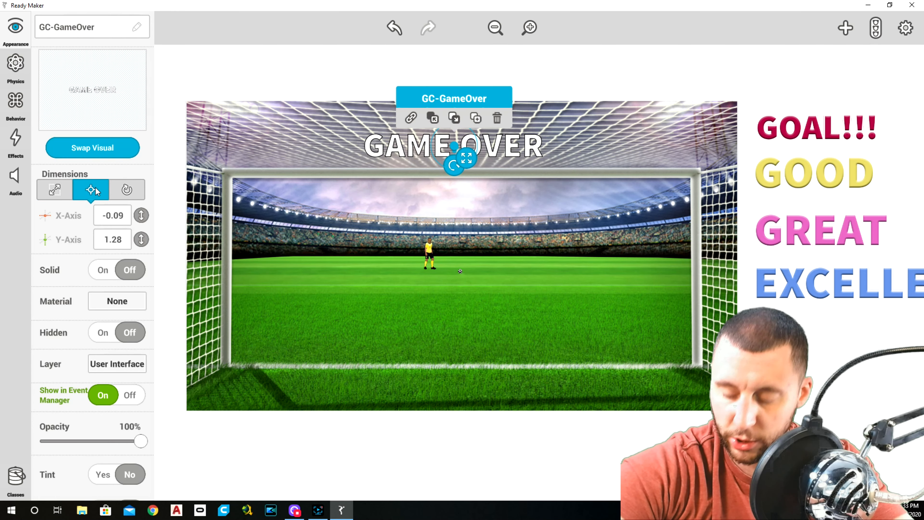
click(119, 215)
text(0)
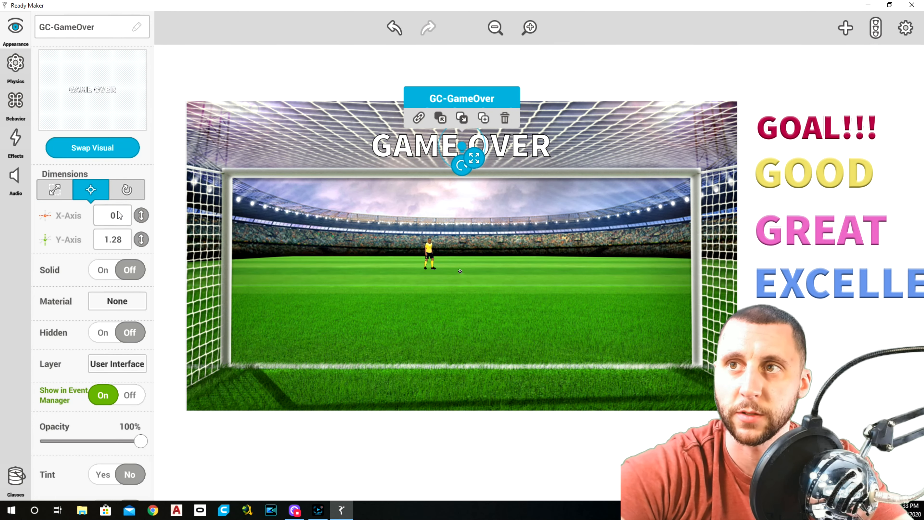
click(119, 240)
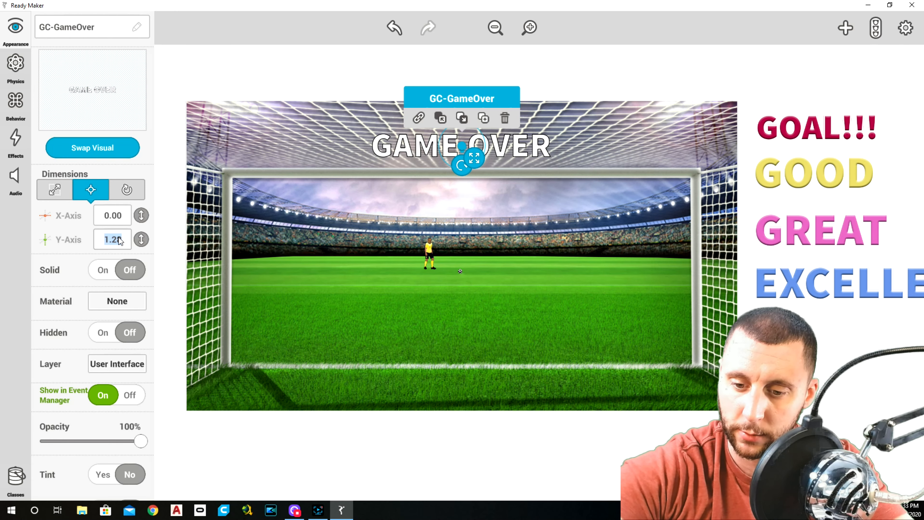
text(0.63)
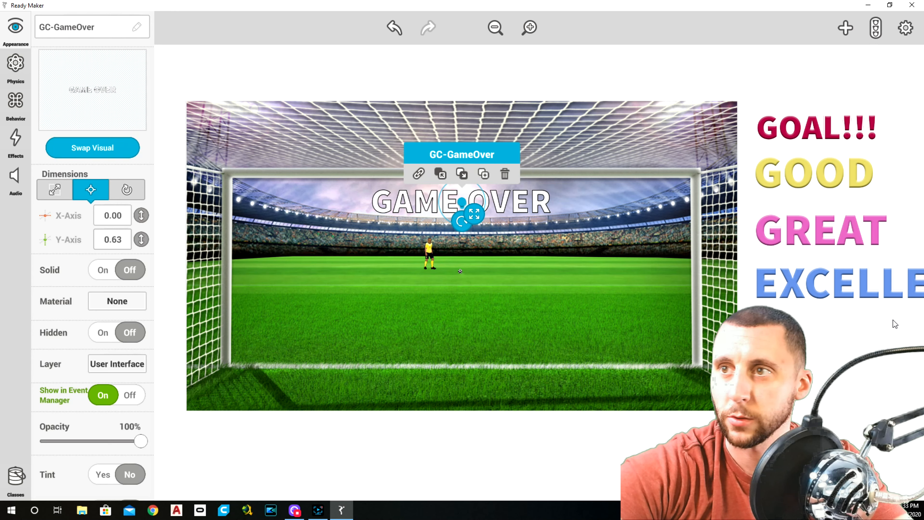
click(892, 312)
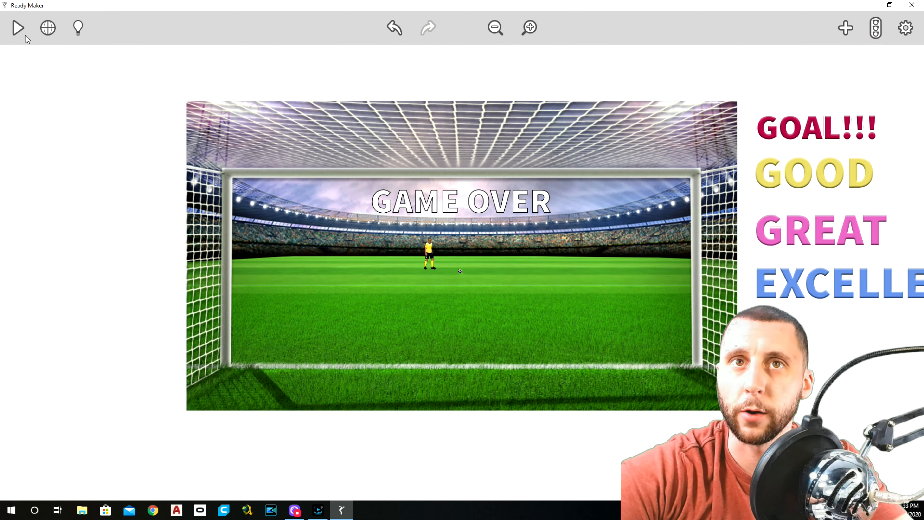
click(18, 28)
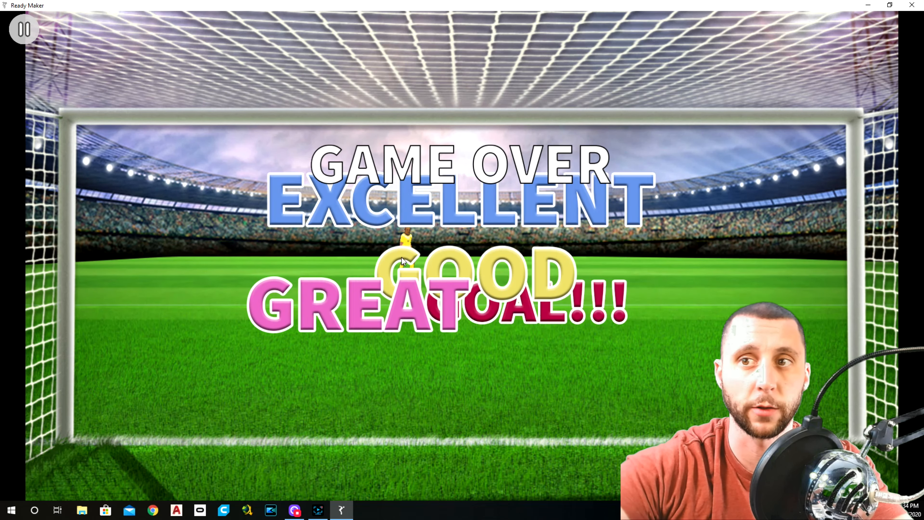
click(23, 29)
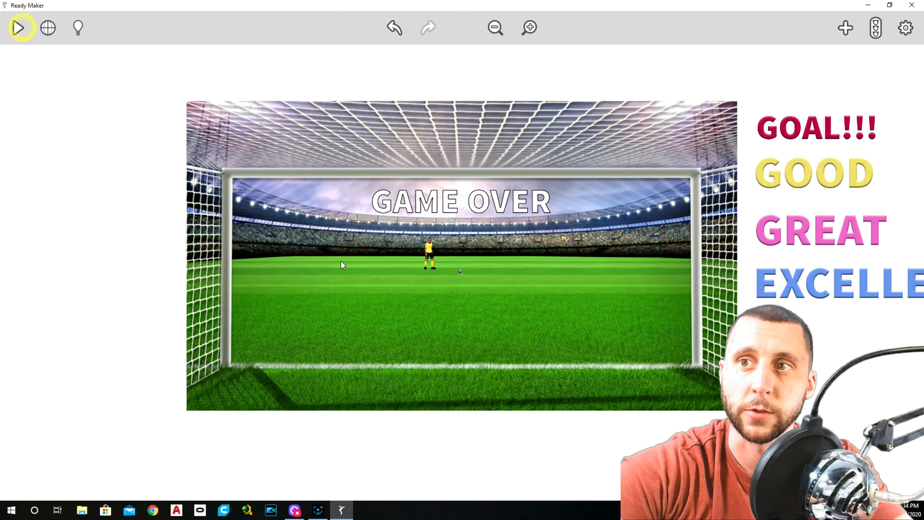
Step: Add a Bordered Square from the basic shapes just below the stadium background and rename it Bottom
click(846, 28)
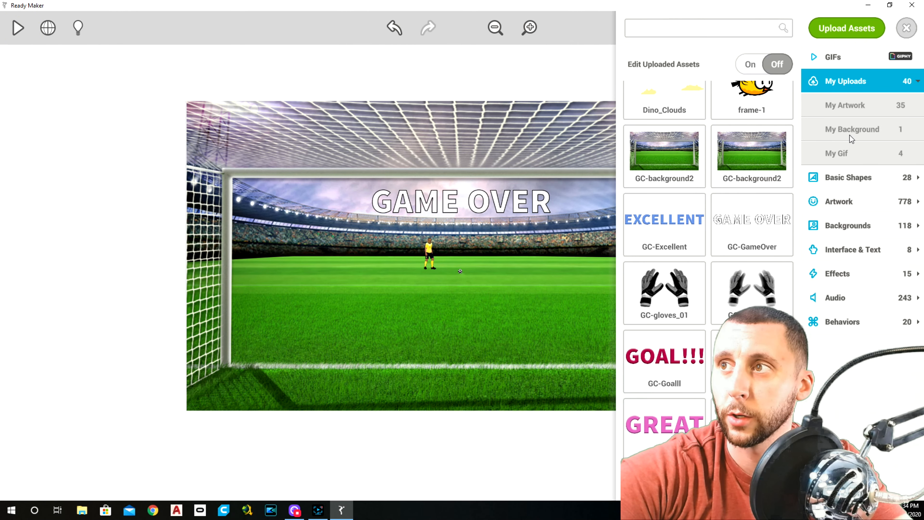
click(848, 178)
drag(755, 213, 470, 475)
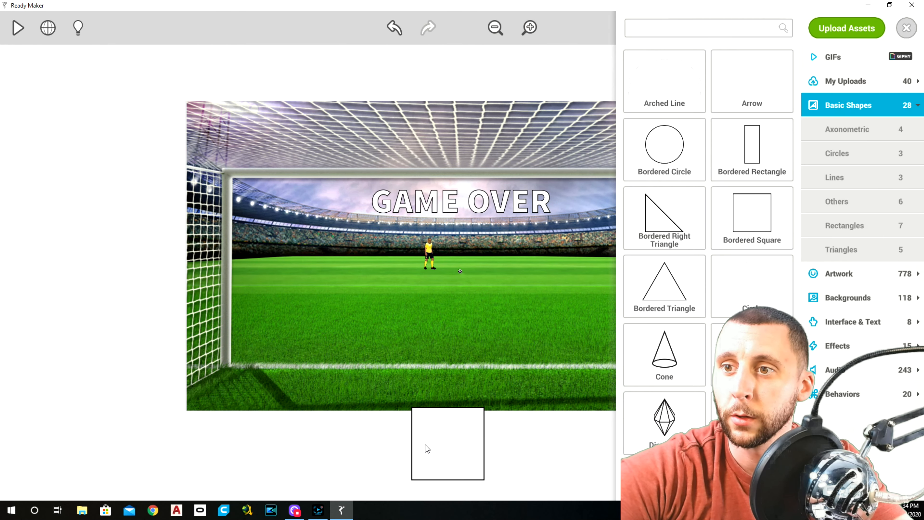
click(455, 448)
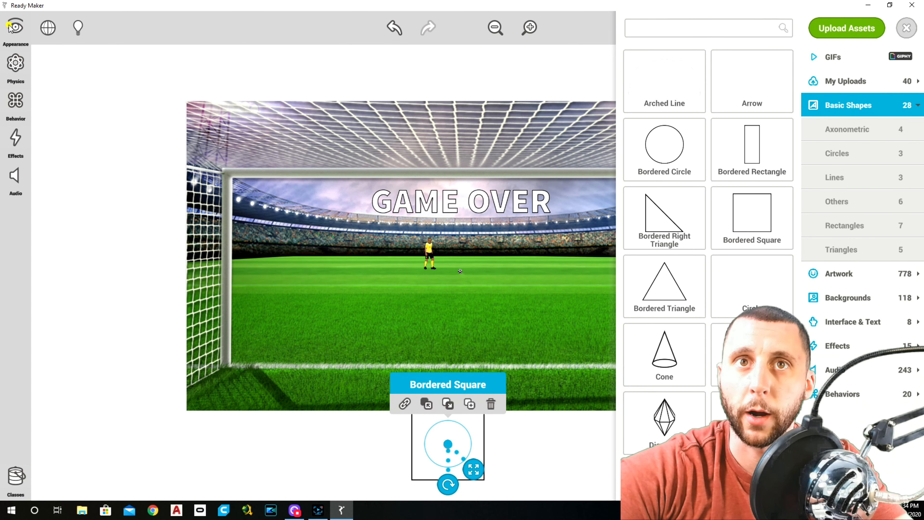
click(10, 28)
click(91, 36)
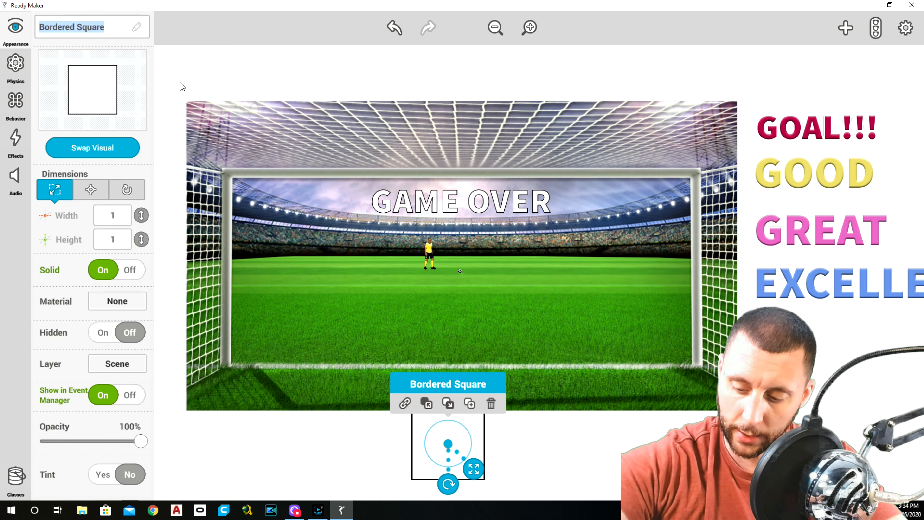
text(Bottom)
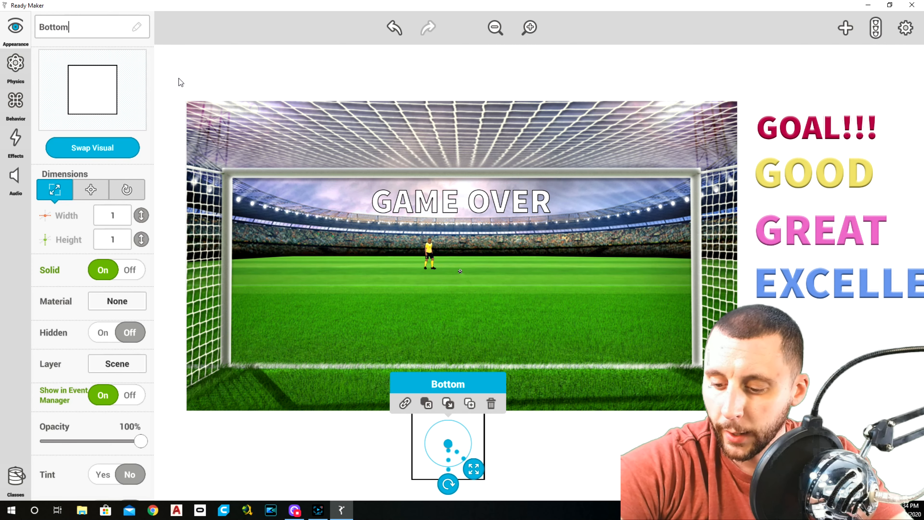
Step: Set the Bottom shape's width to 7 and its height to 0.5
click(117, 216)
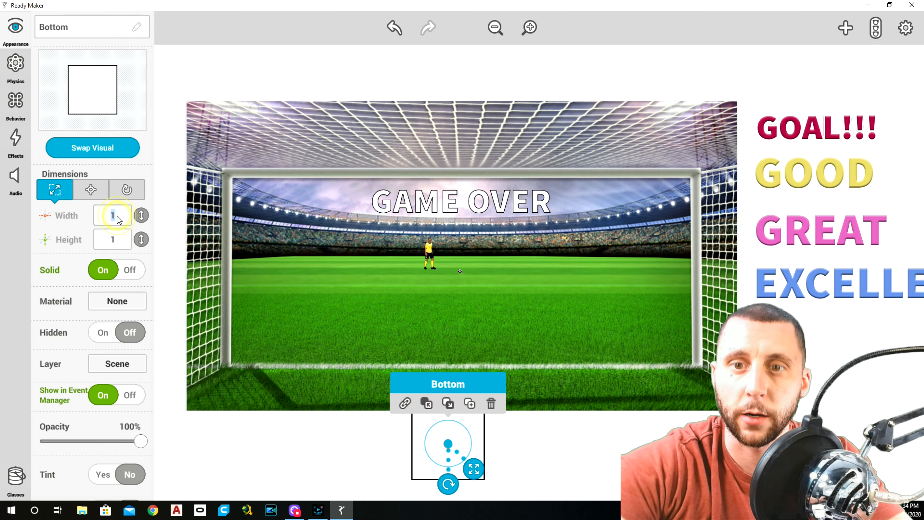
text(7)
click(121, 242)
text(0.5)
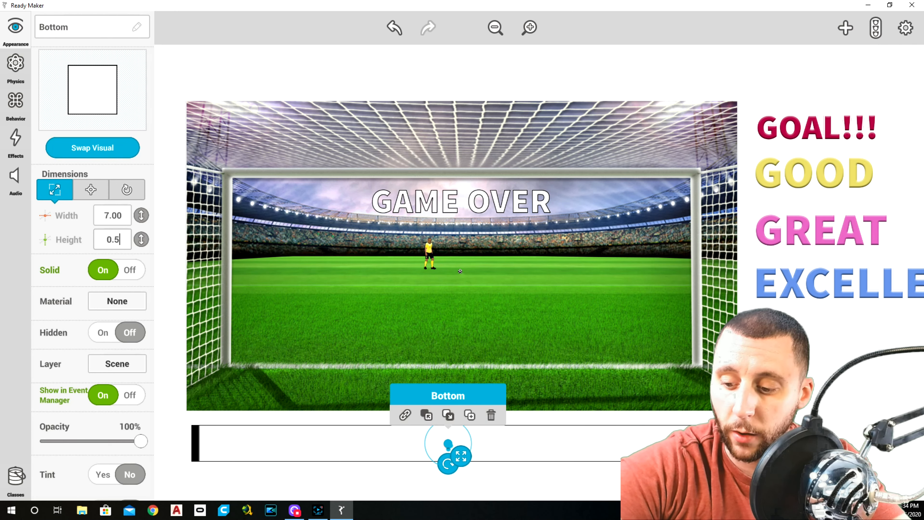
Step: Position the Bottom bar at X 0 and Y -1.51, across the lower part of the background
click(90, 190)
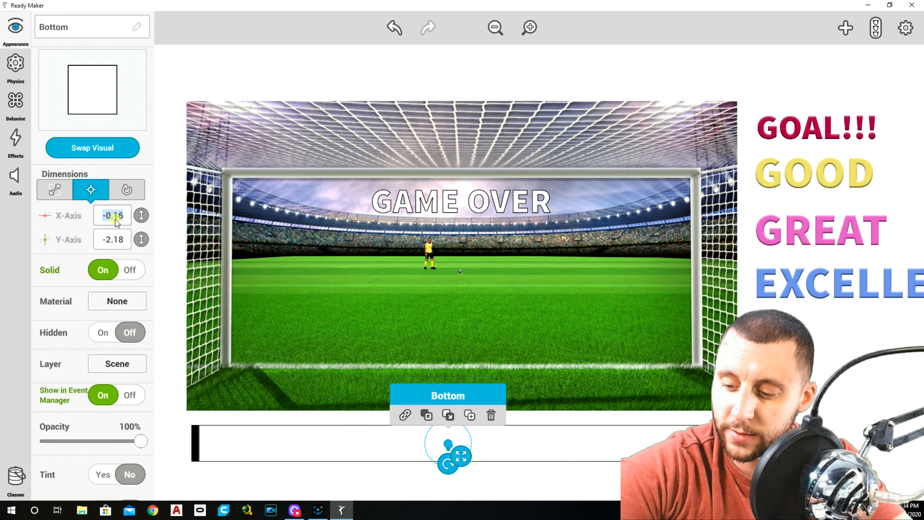
text(0)
click(116, 239)
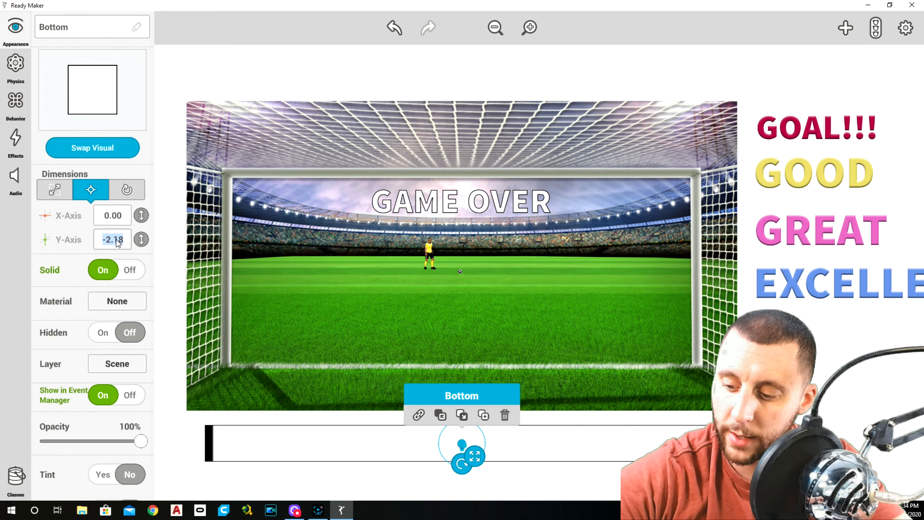
text(1.51)
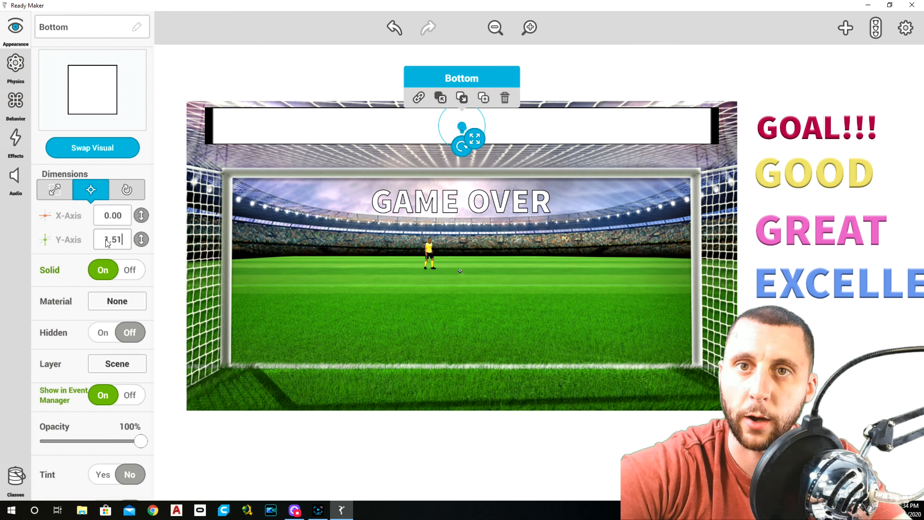
click(107, 240)
text(-)
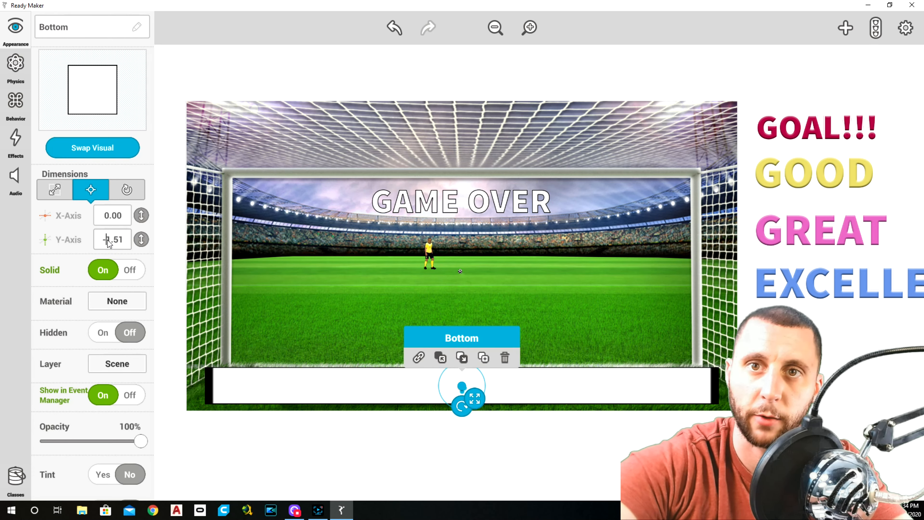
click(382, 435)
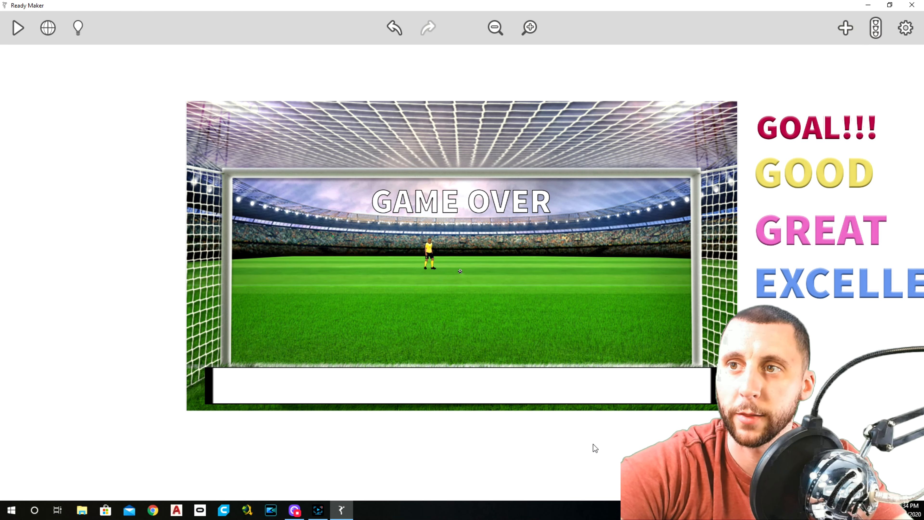
Step: Preview the game with the Bottom bar in place, and check the bar's behaviors
click(22, 31)
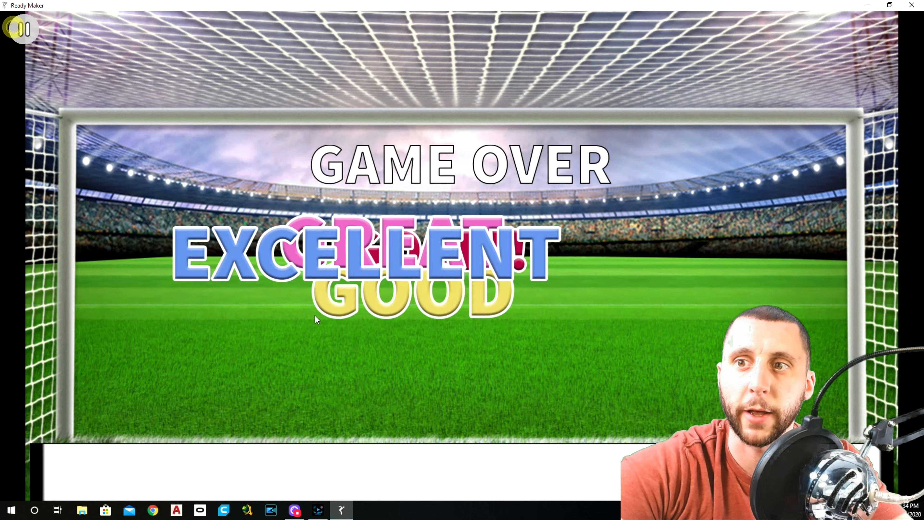
click(24, 30)
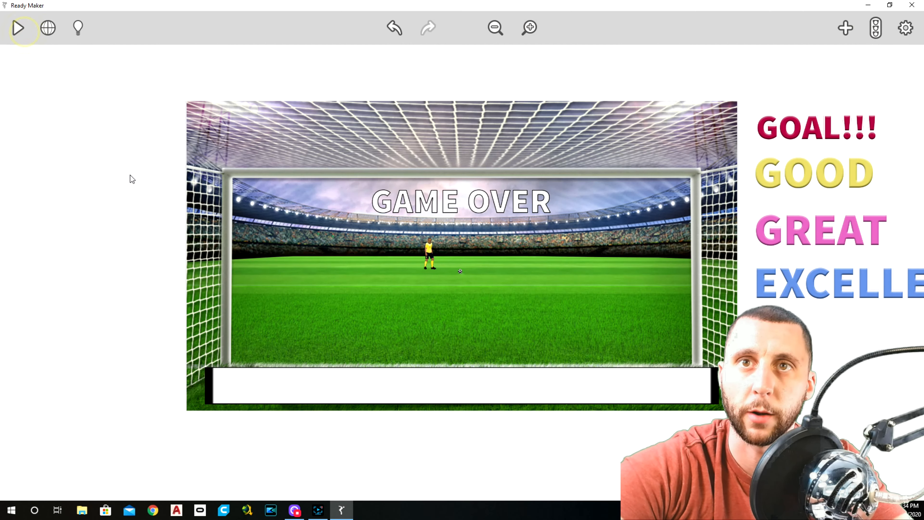
click(414, 384)
click(15, 105)
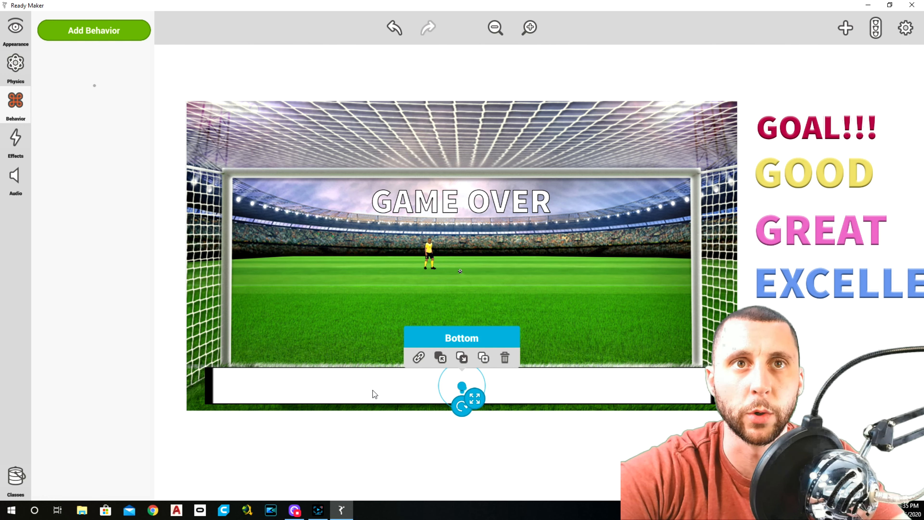
click(385, 457)
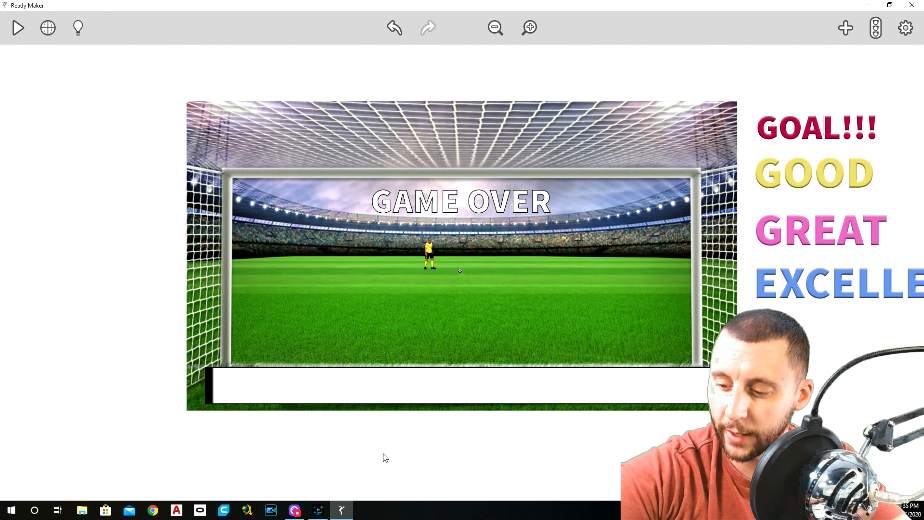